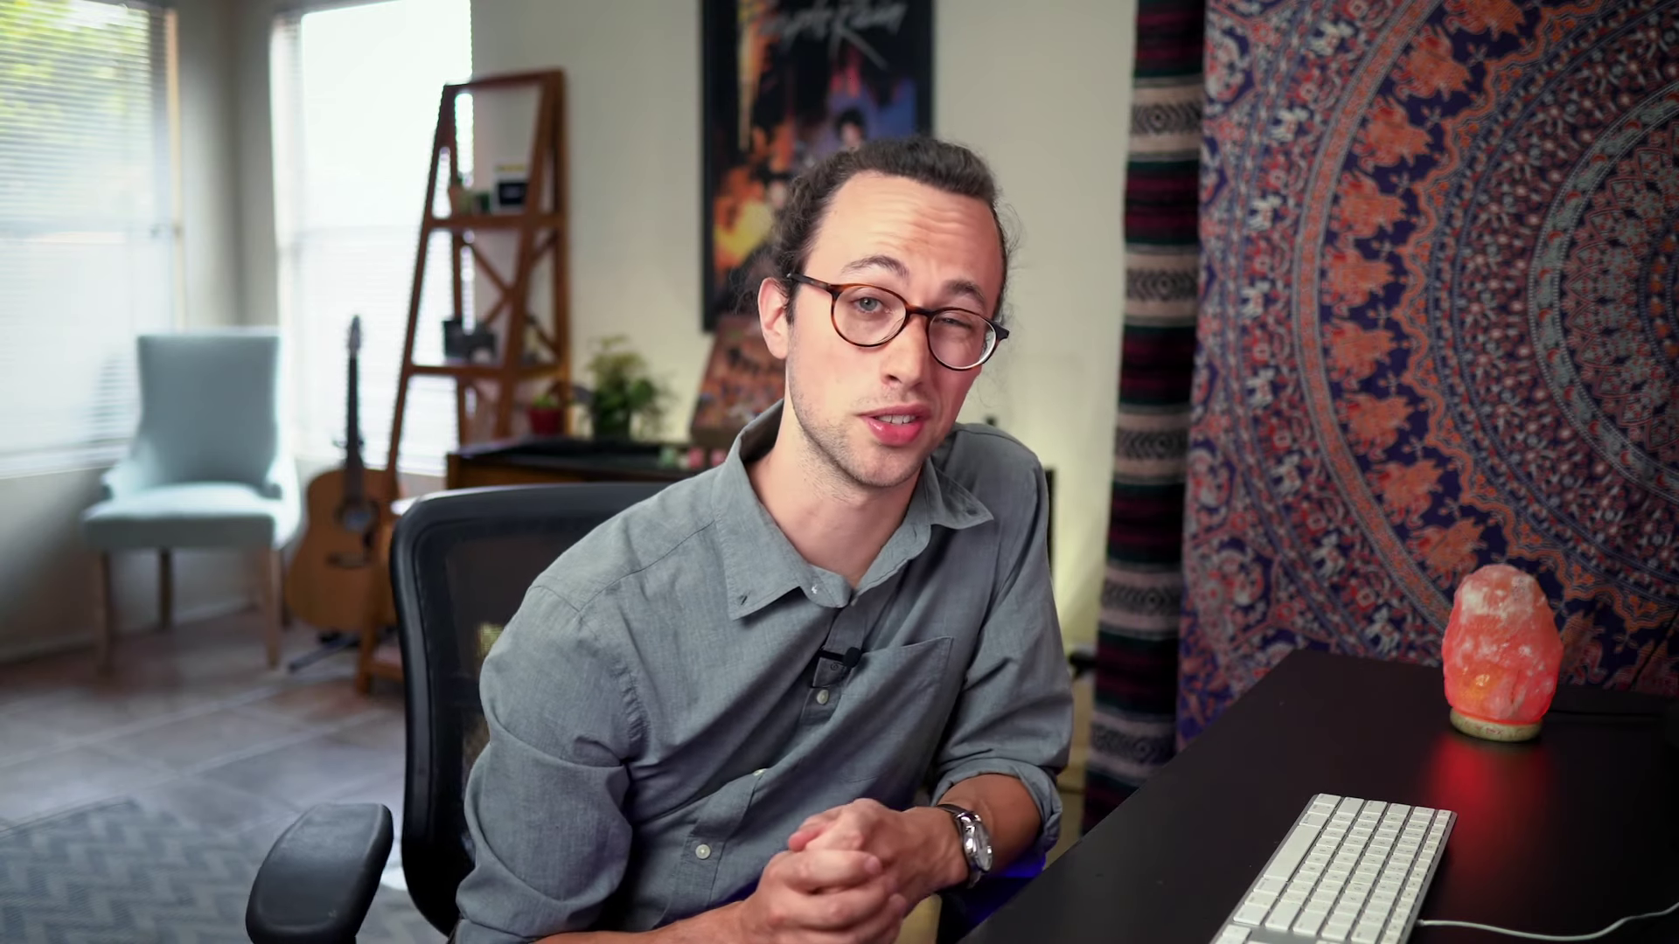
- Split the sample clip at the end of the phrase, just before 37.3.1
key(space)
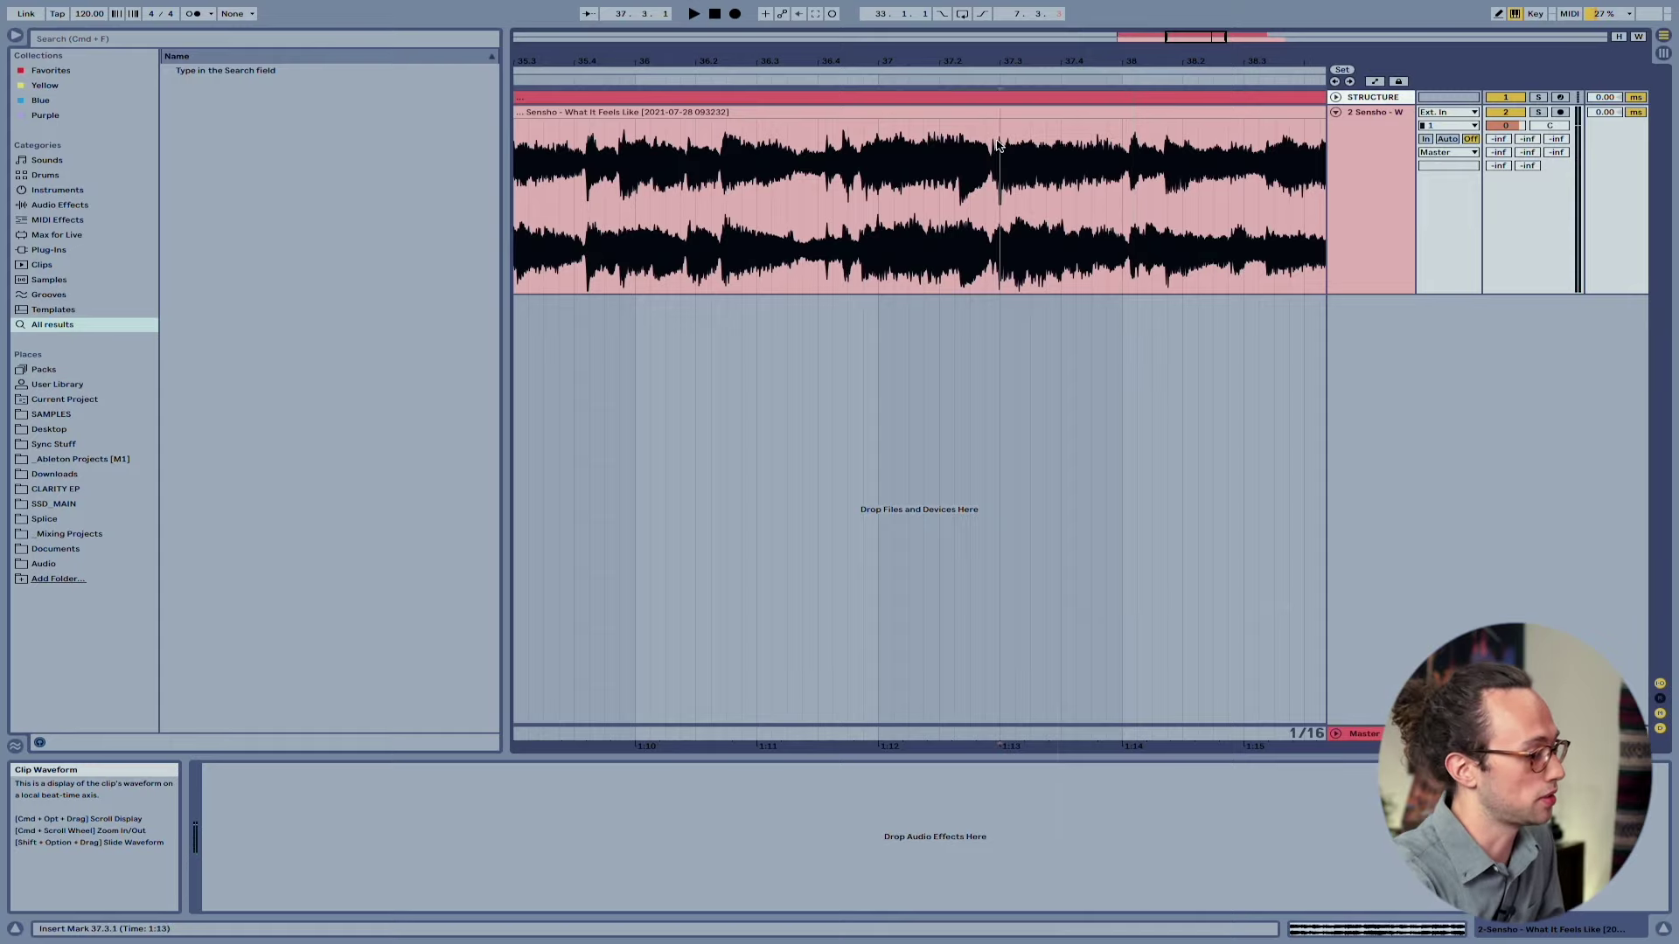
click(998, 145)
key(super+e)
- Slide the waveform inside the clip so its first transient lines up with the clip start at 33.1.1
drag(998, 63, 836, 226)
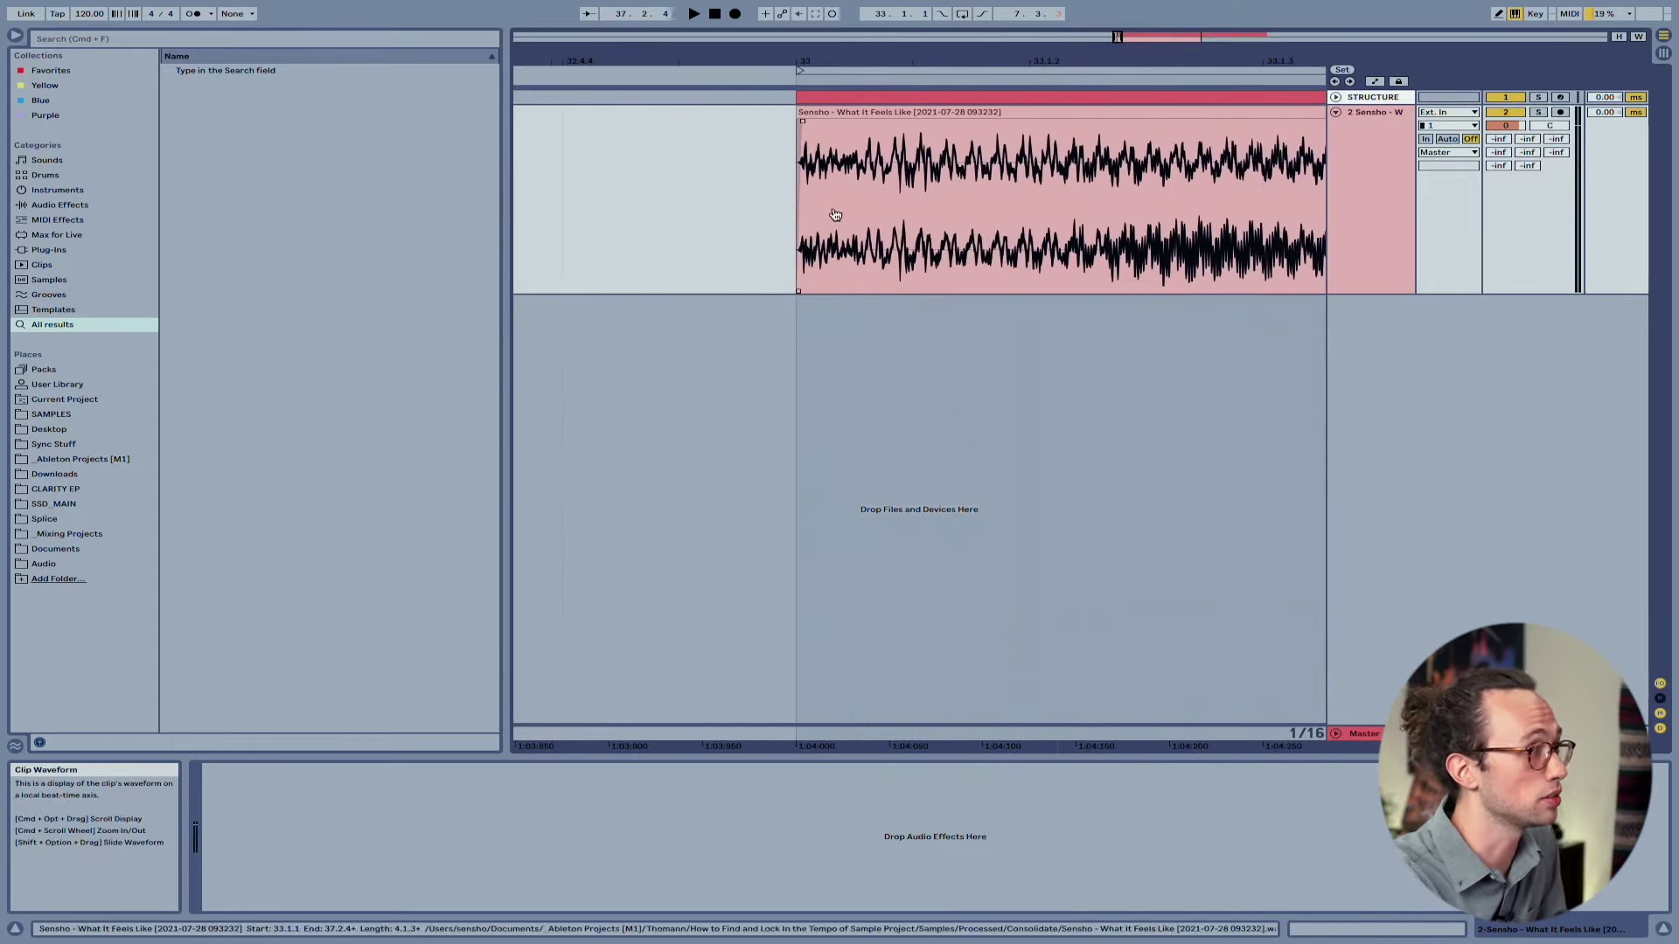
click(840, 174)
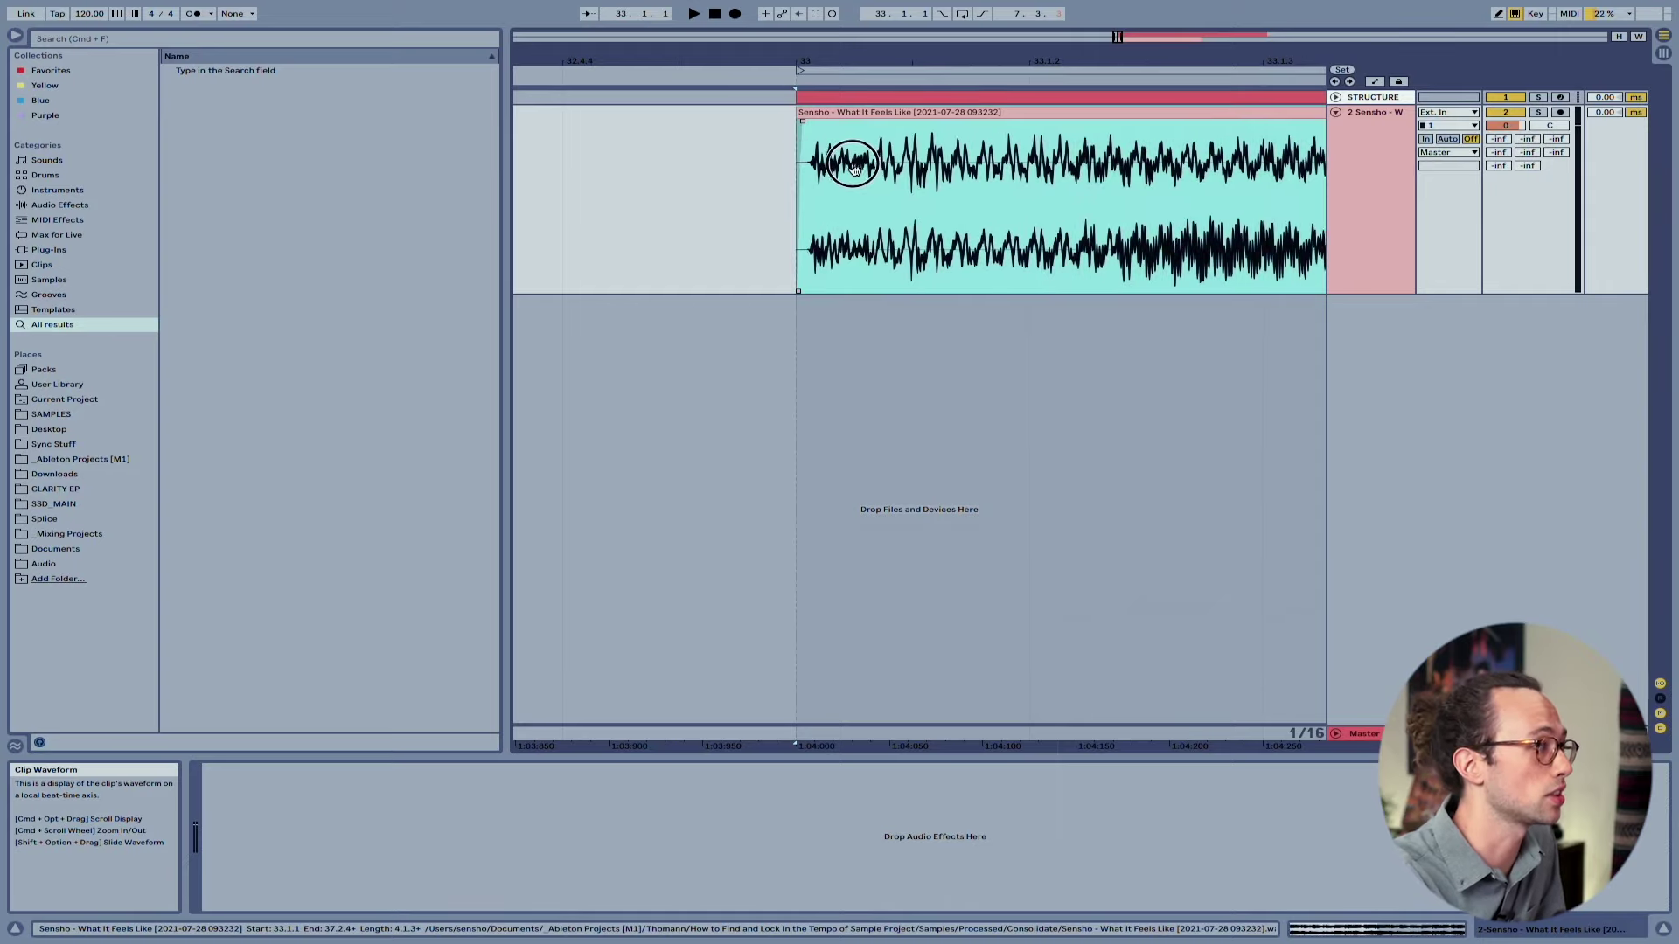
drag(839, 173, 842, 173)
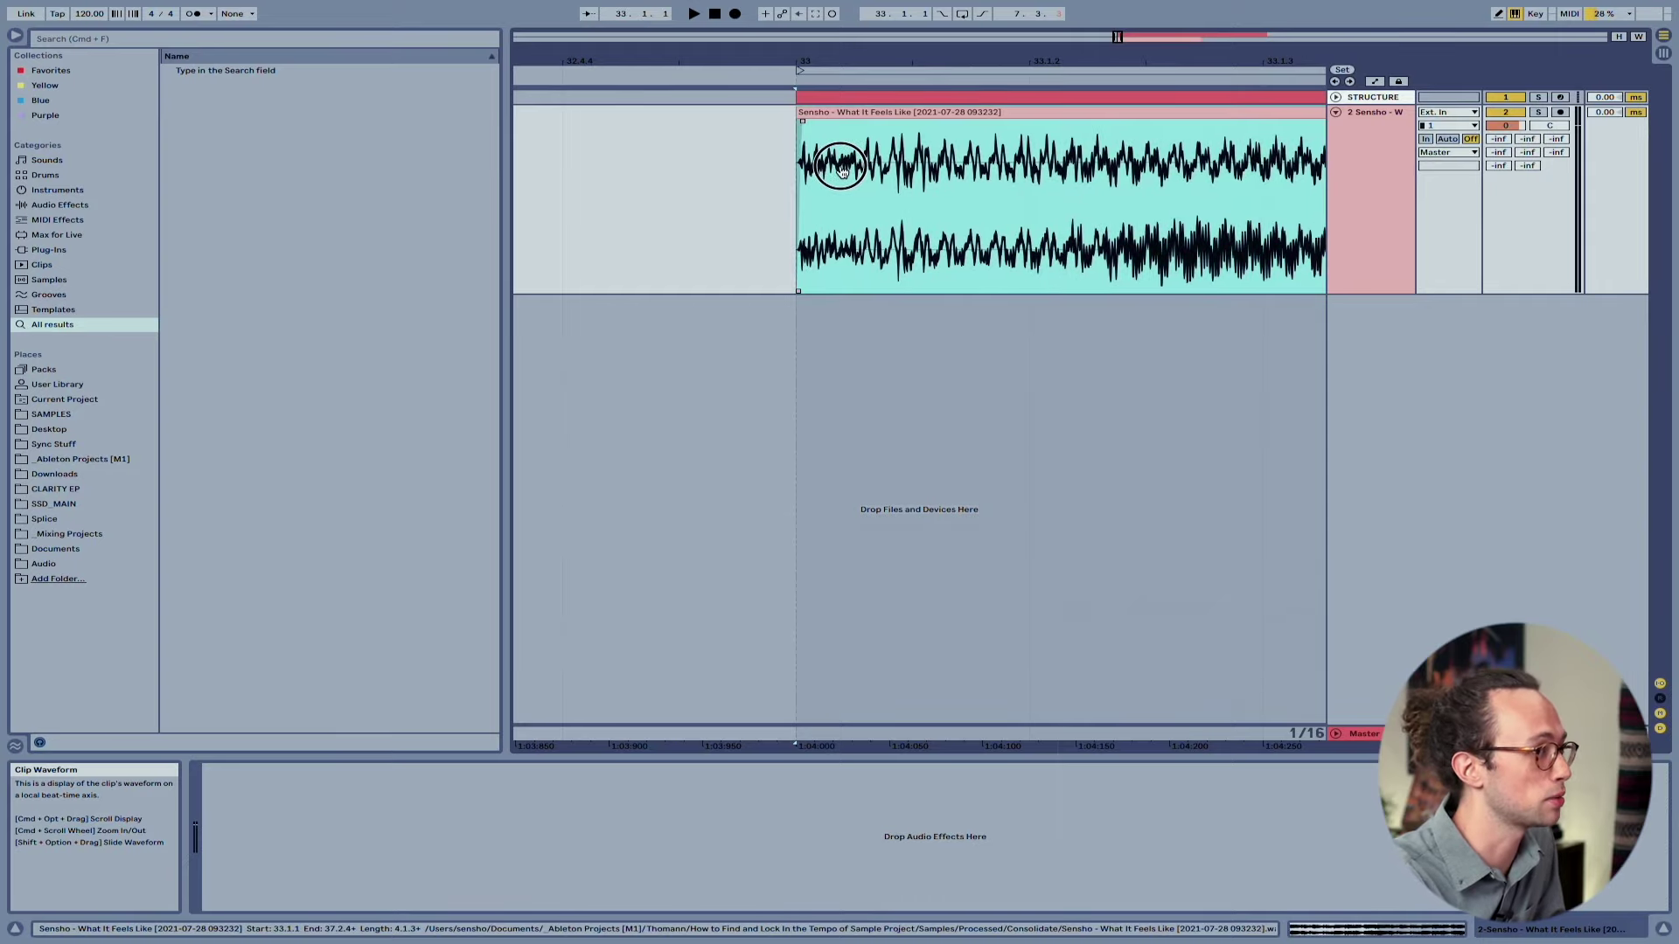
- Switch to the all8.com BPM page in the browser and tap along to the beat to measure the tempo
key(ctrl+Left)
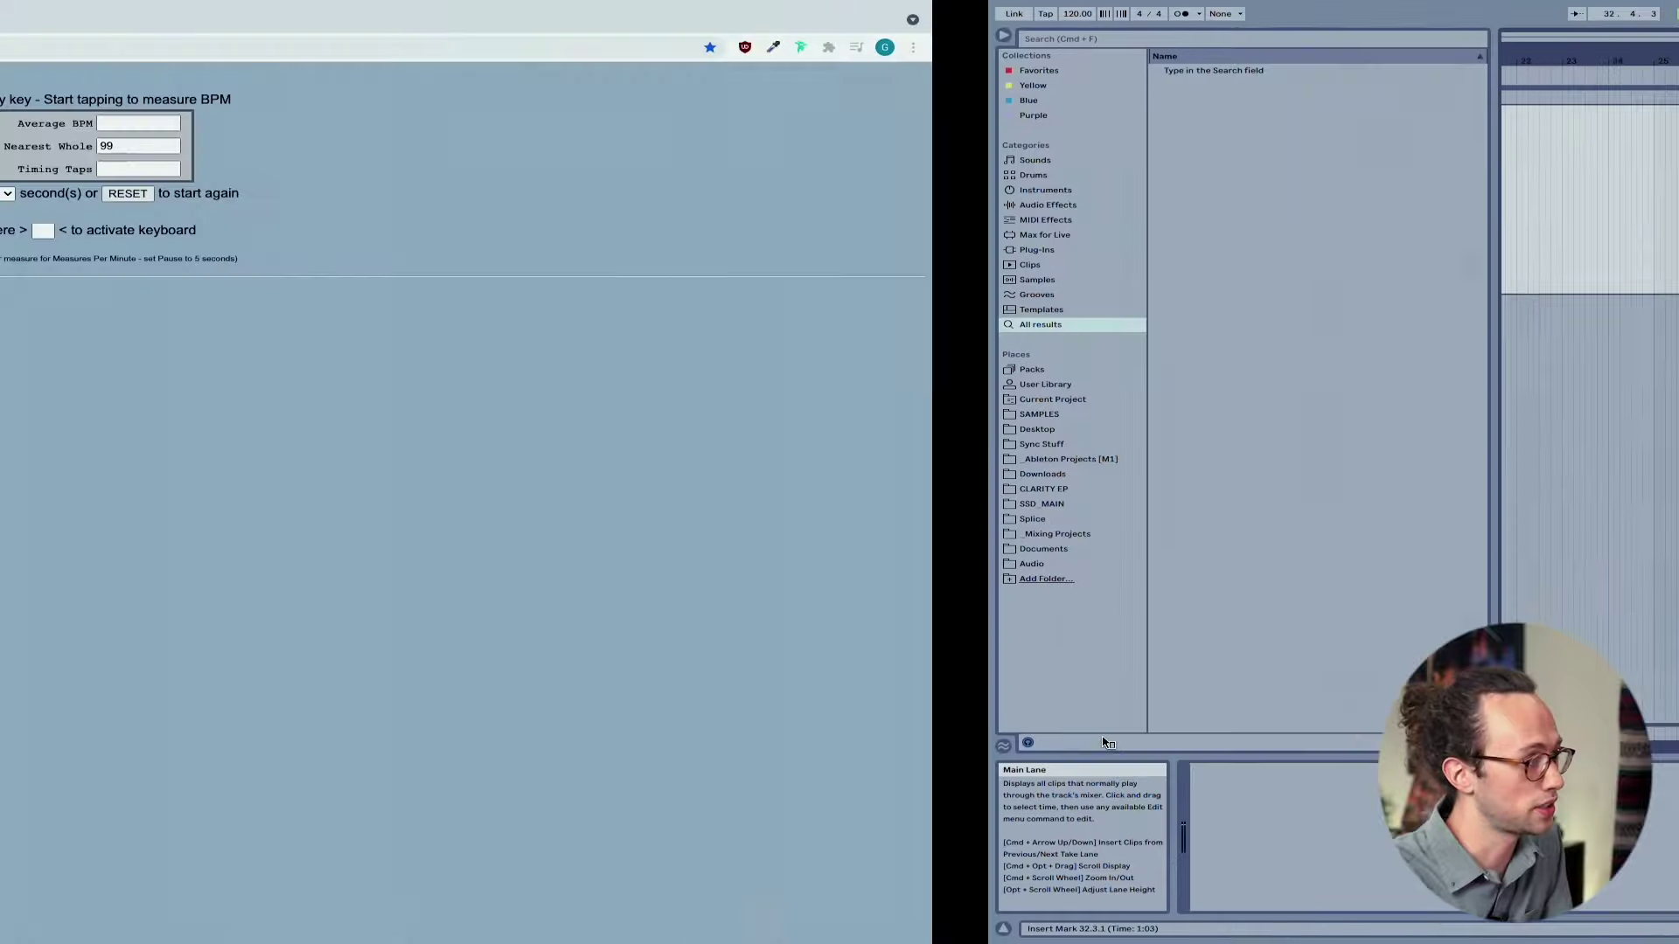
key(d)
key(d)
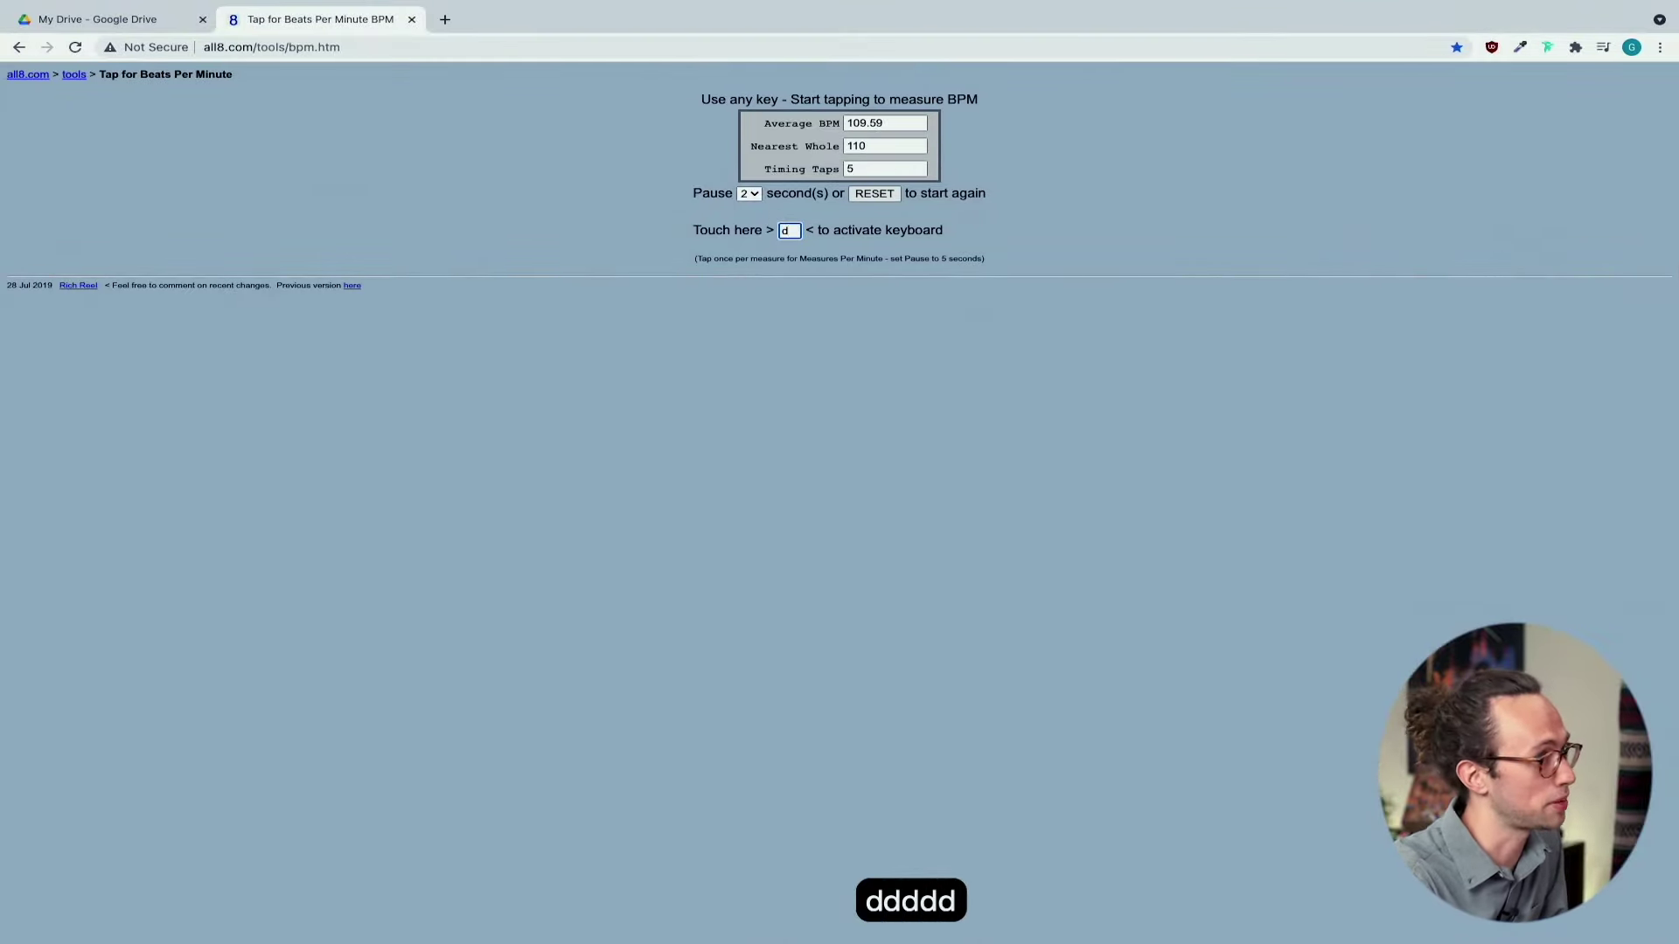
key(d)
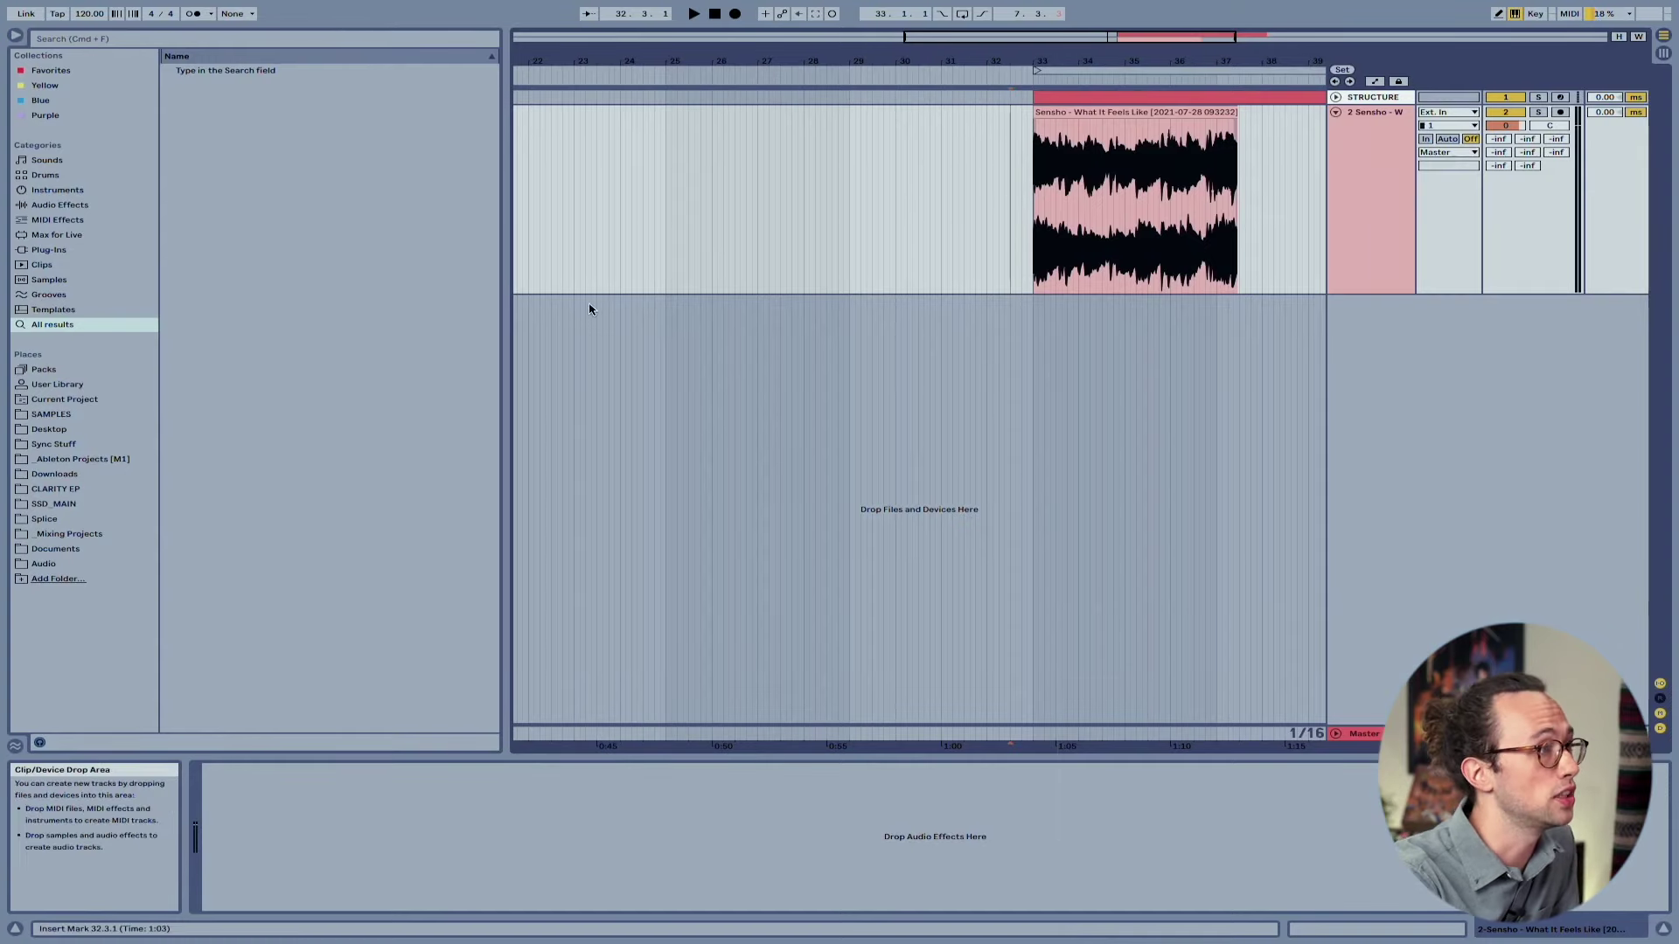
- Try a project tempo of 109 BPM and toggle warping on the sample clip
drag(90, 14, 90, 24)
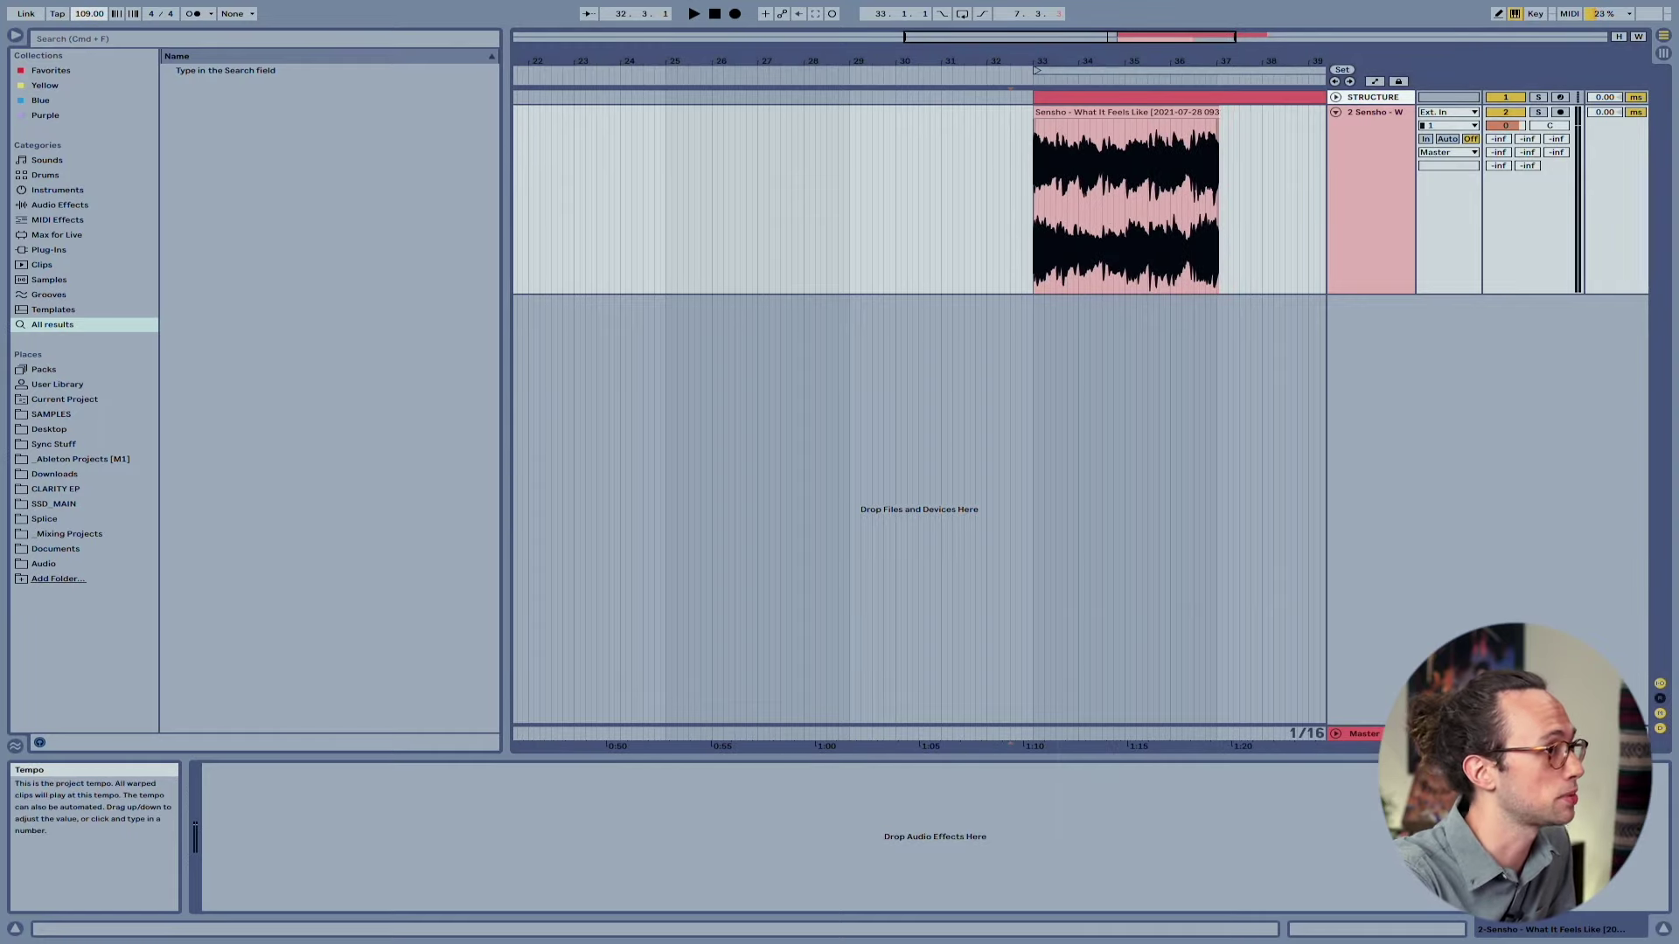
click(1126, 111)
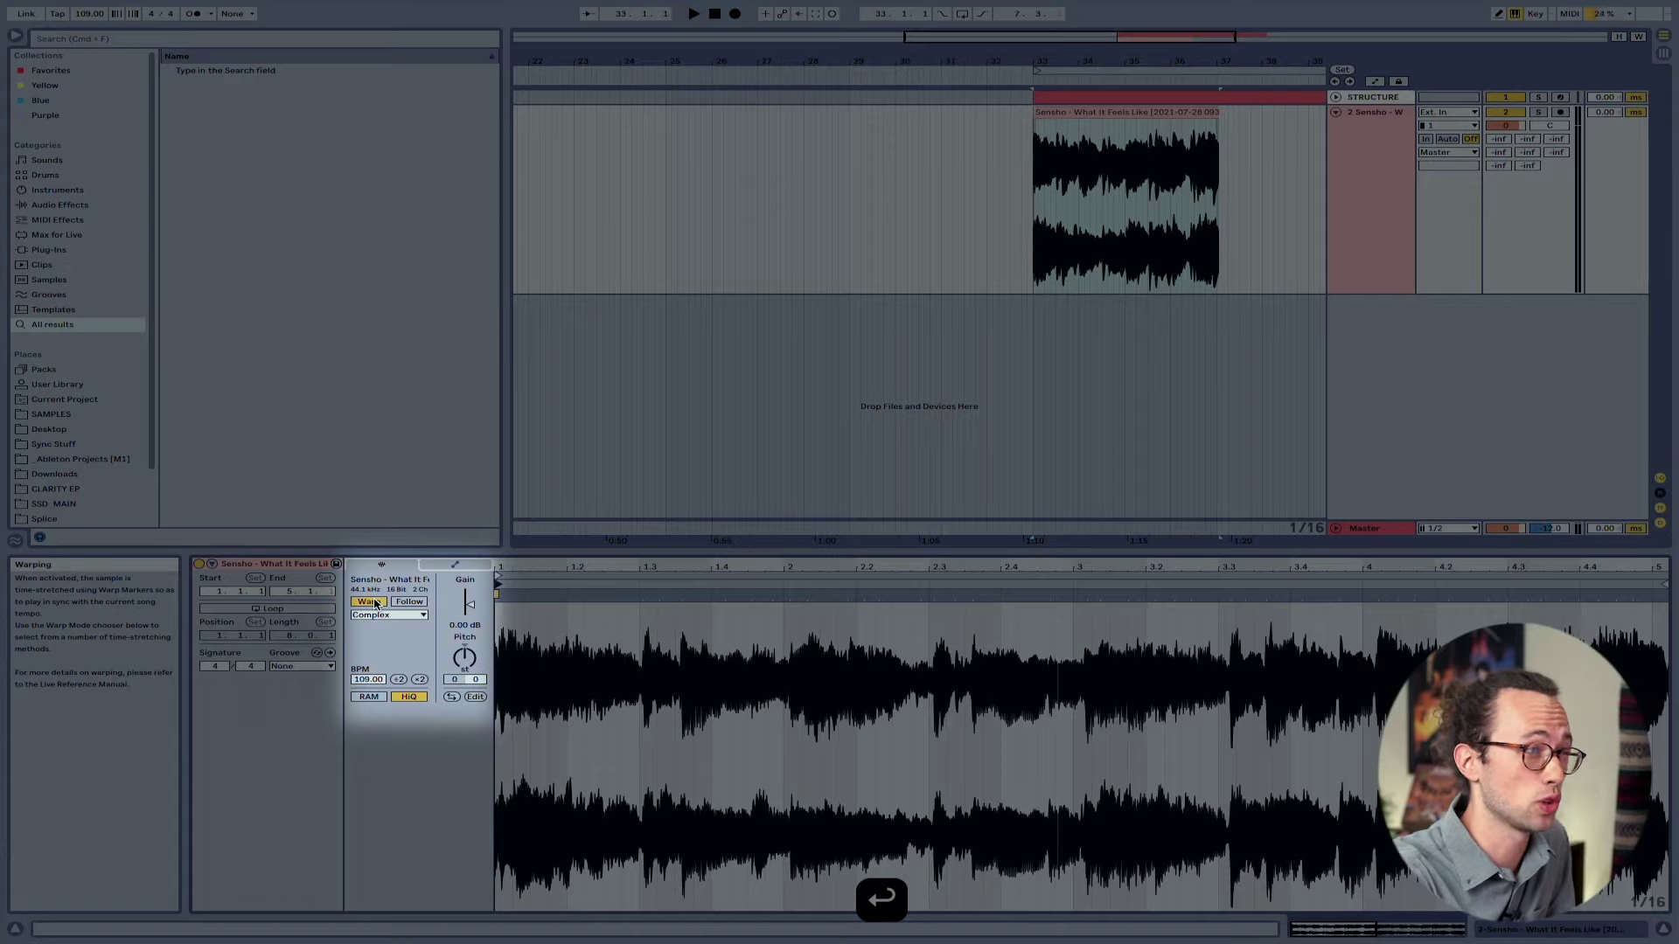
click(374, 604)
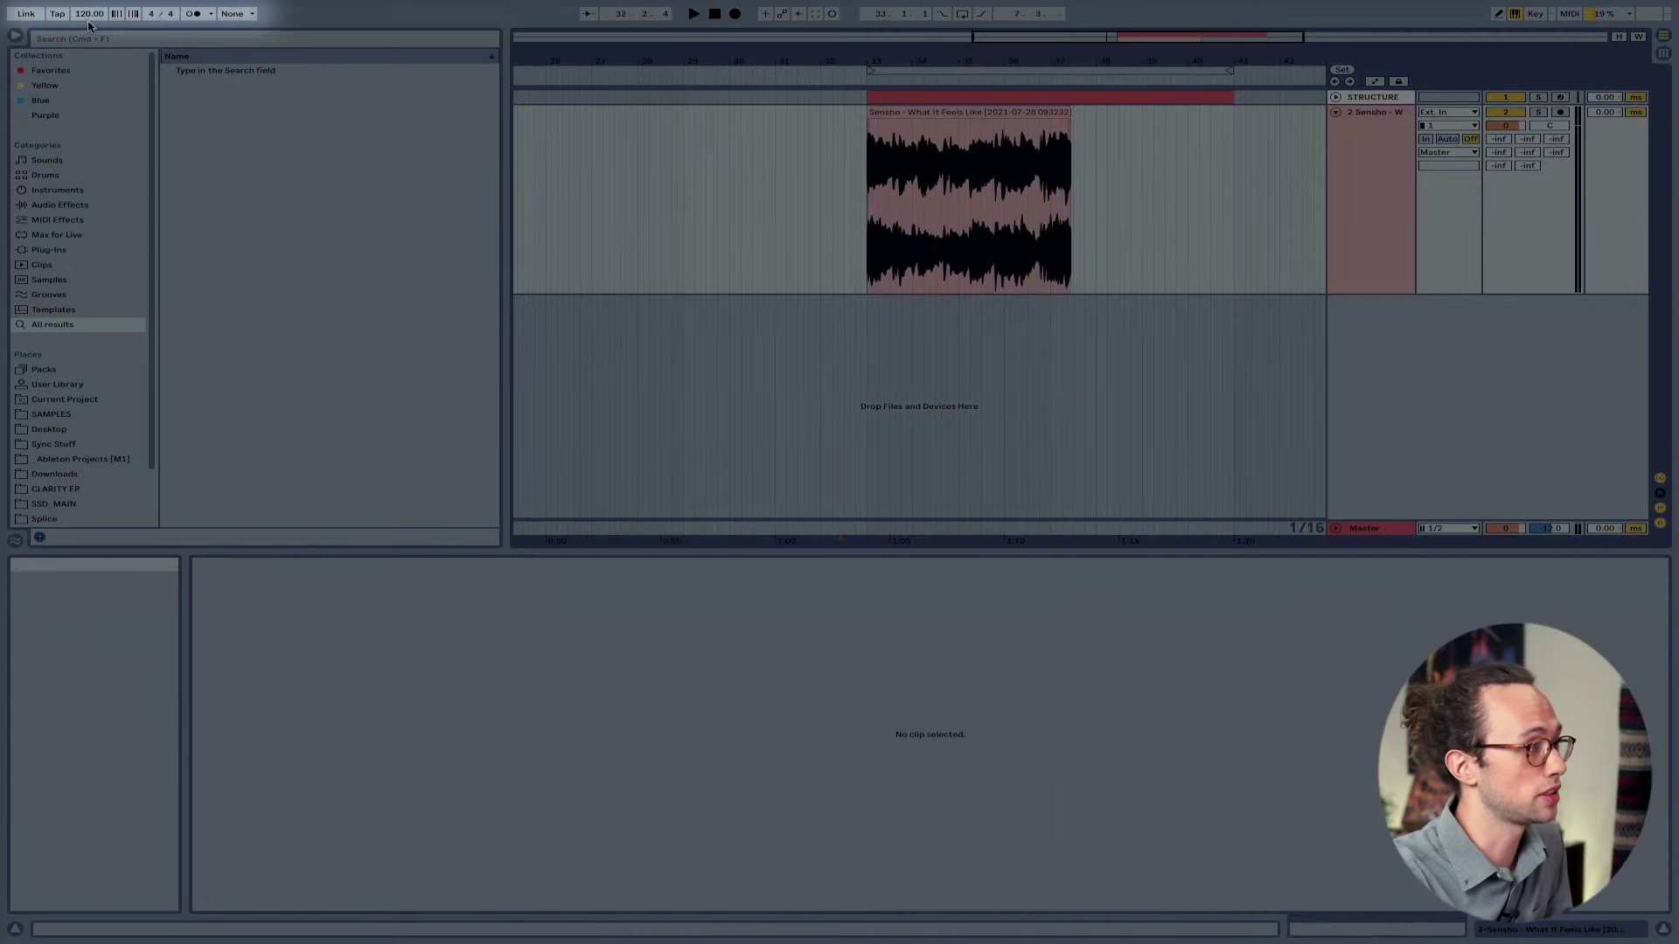
- Set the project tempo to 108 BPM and loop the sample clip from bar 33 to bar 37
drag(90, 14, 90, 4)
text(108)
key(Return)
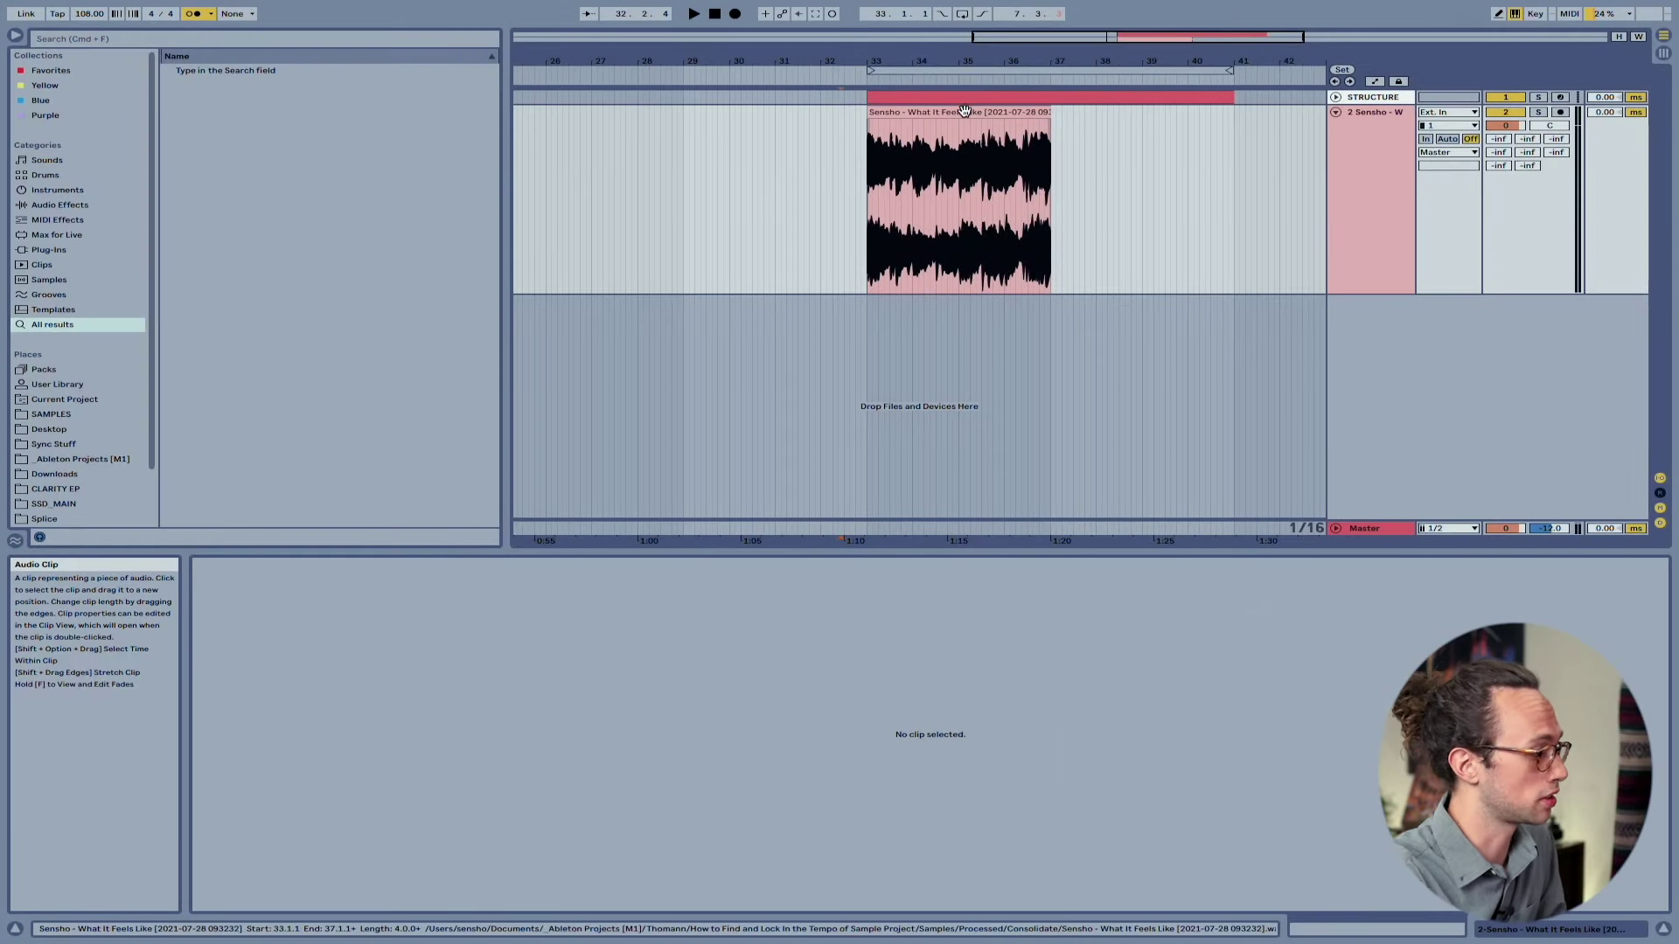
click(964, 112)
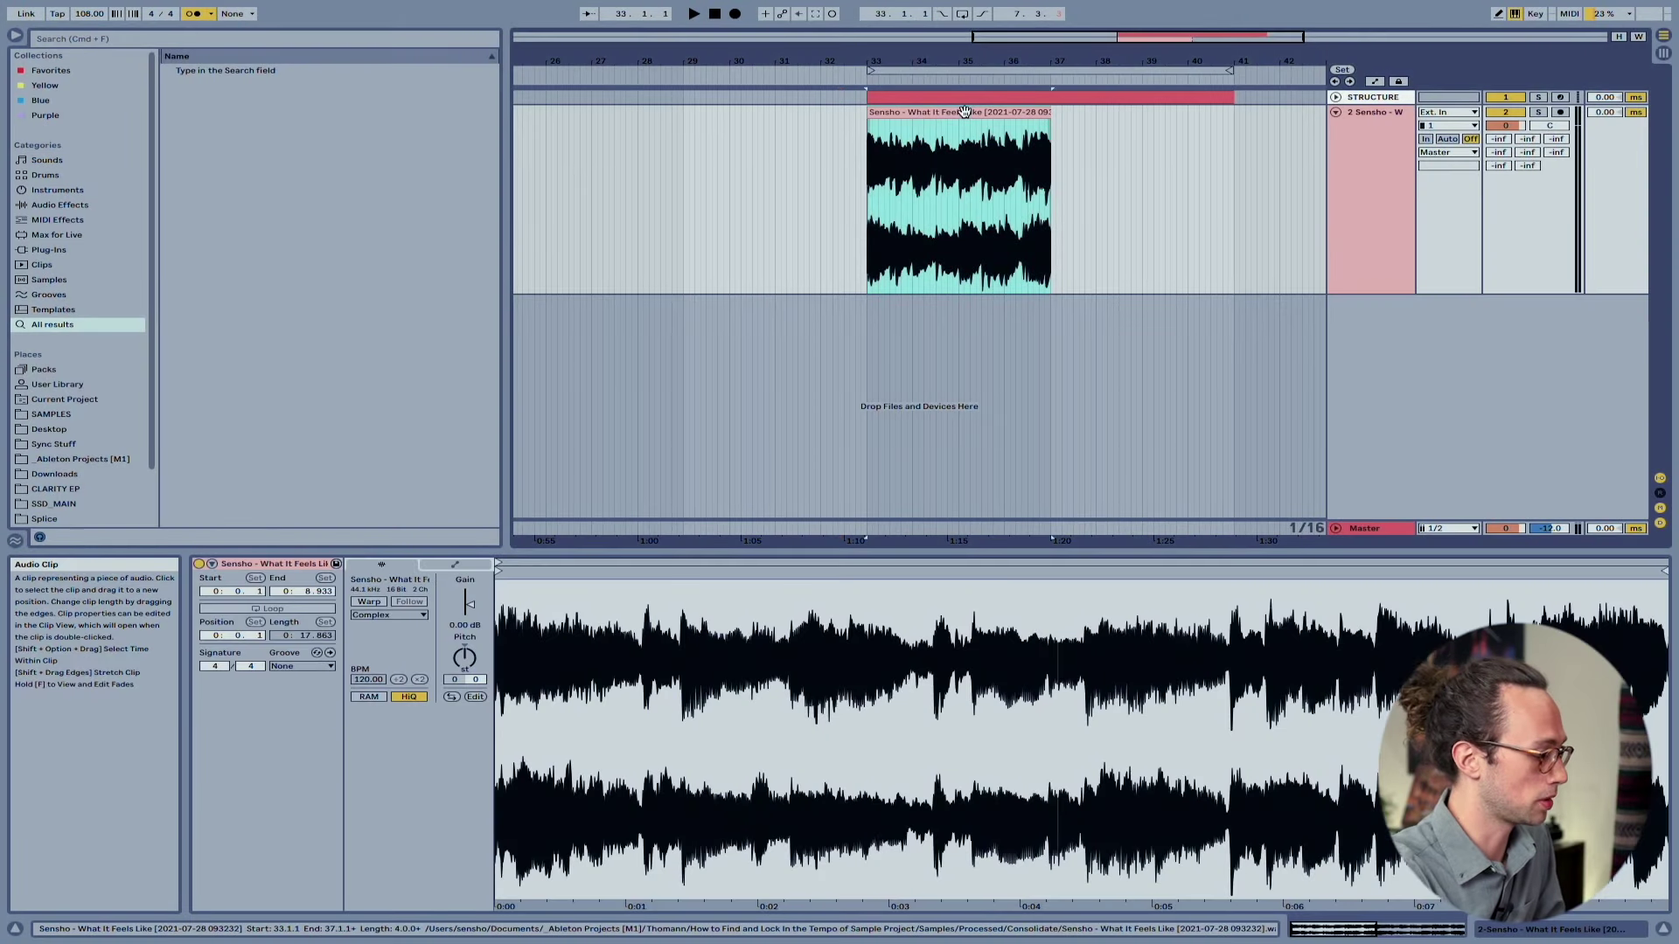
key(super+l)
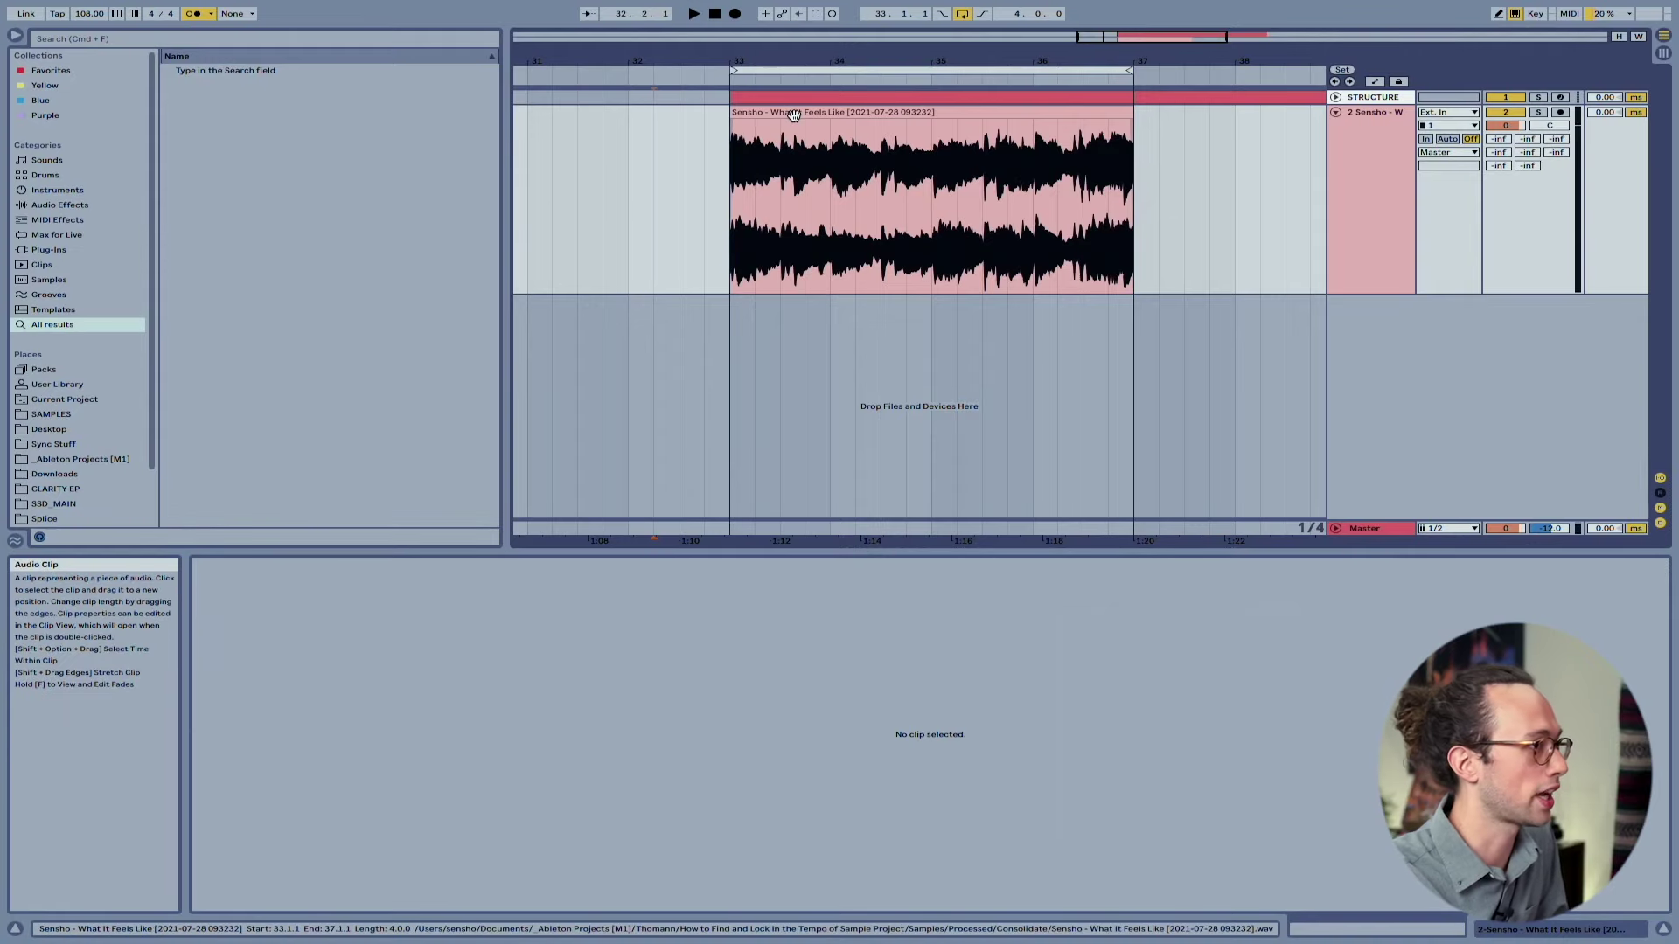
- Show the looped clip's sample view and turn on warping for it
click(792, 115)
key(shift+Tab)
key(shift+Tab)
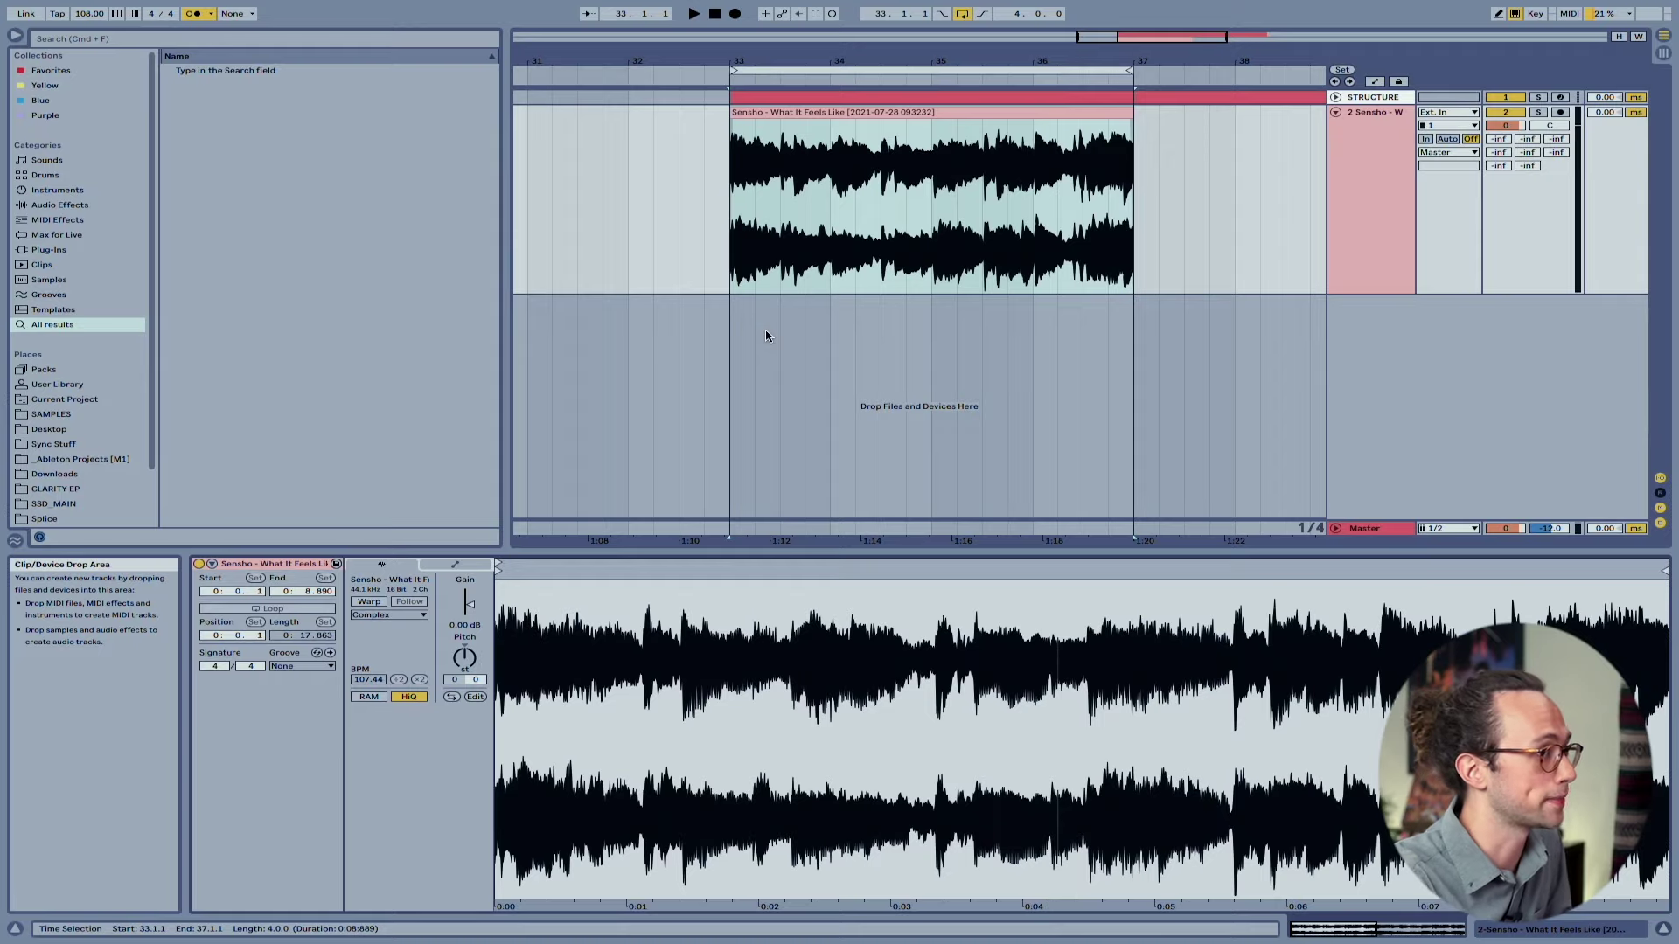
click(368, 602)
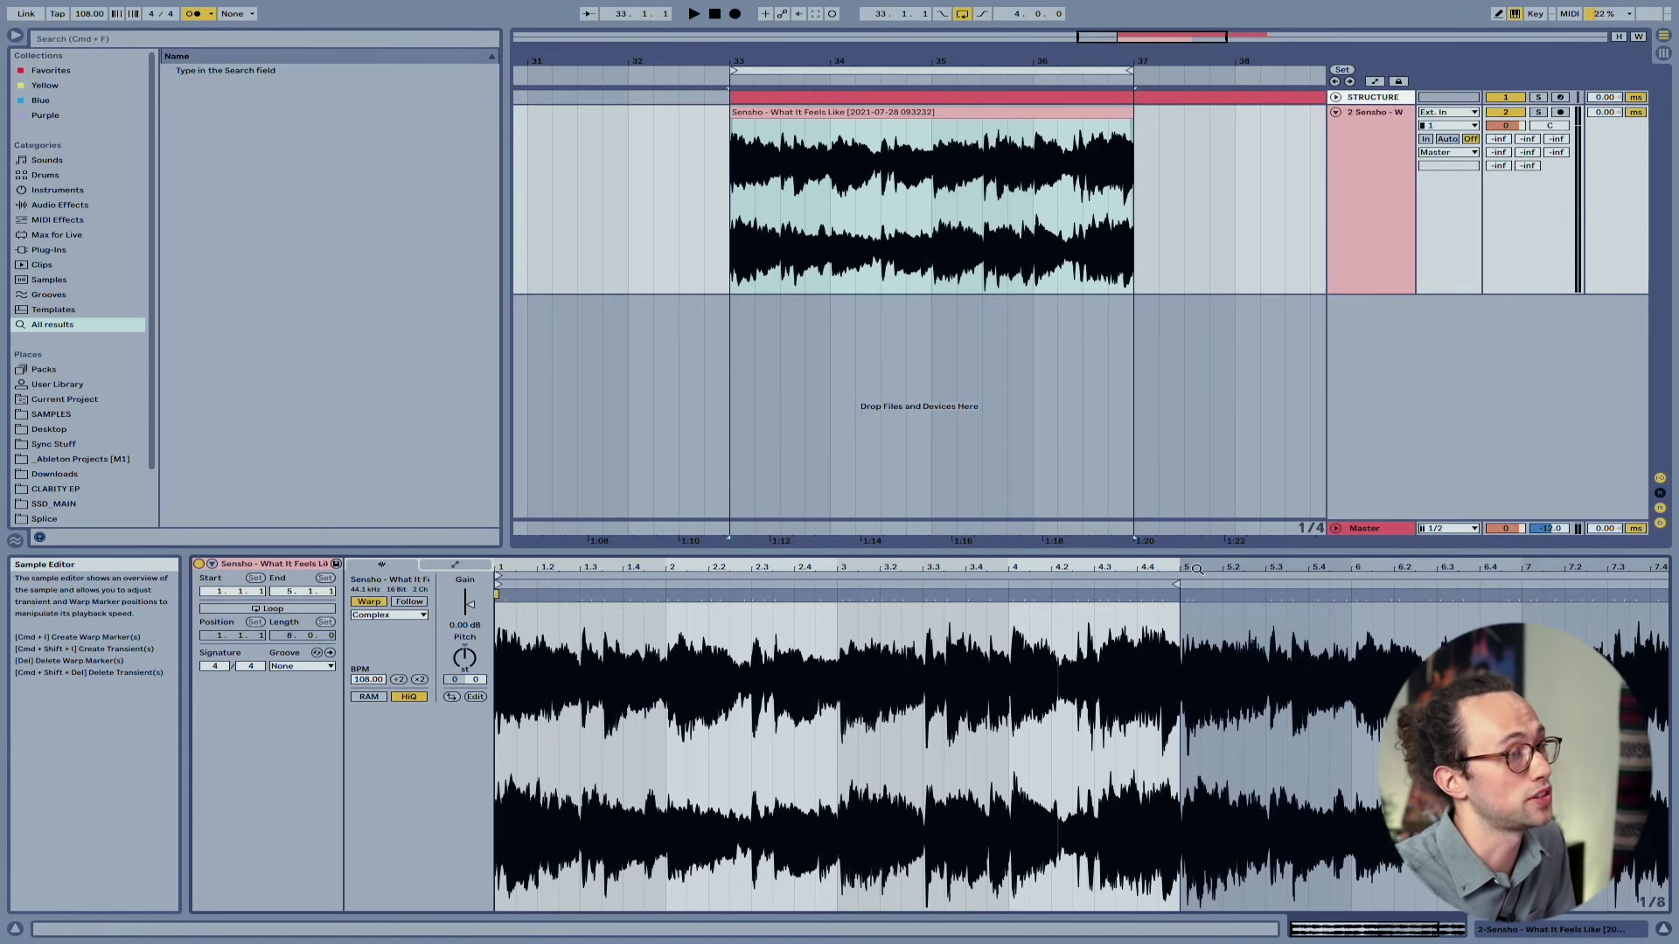
- Move the warp marker on the transient just after 5.1.1 onto the start of bar 5
drag(1182, 566, 1190, 652)
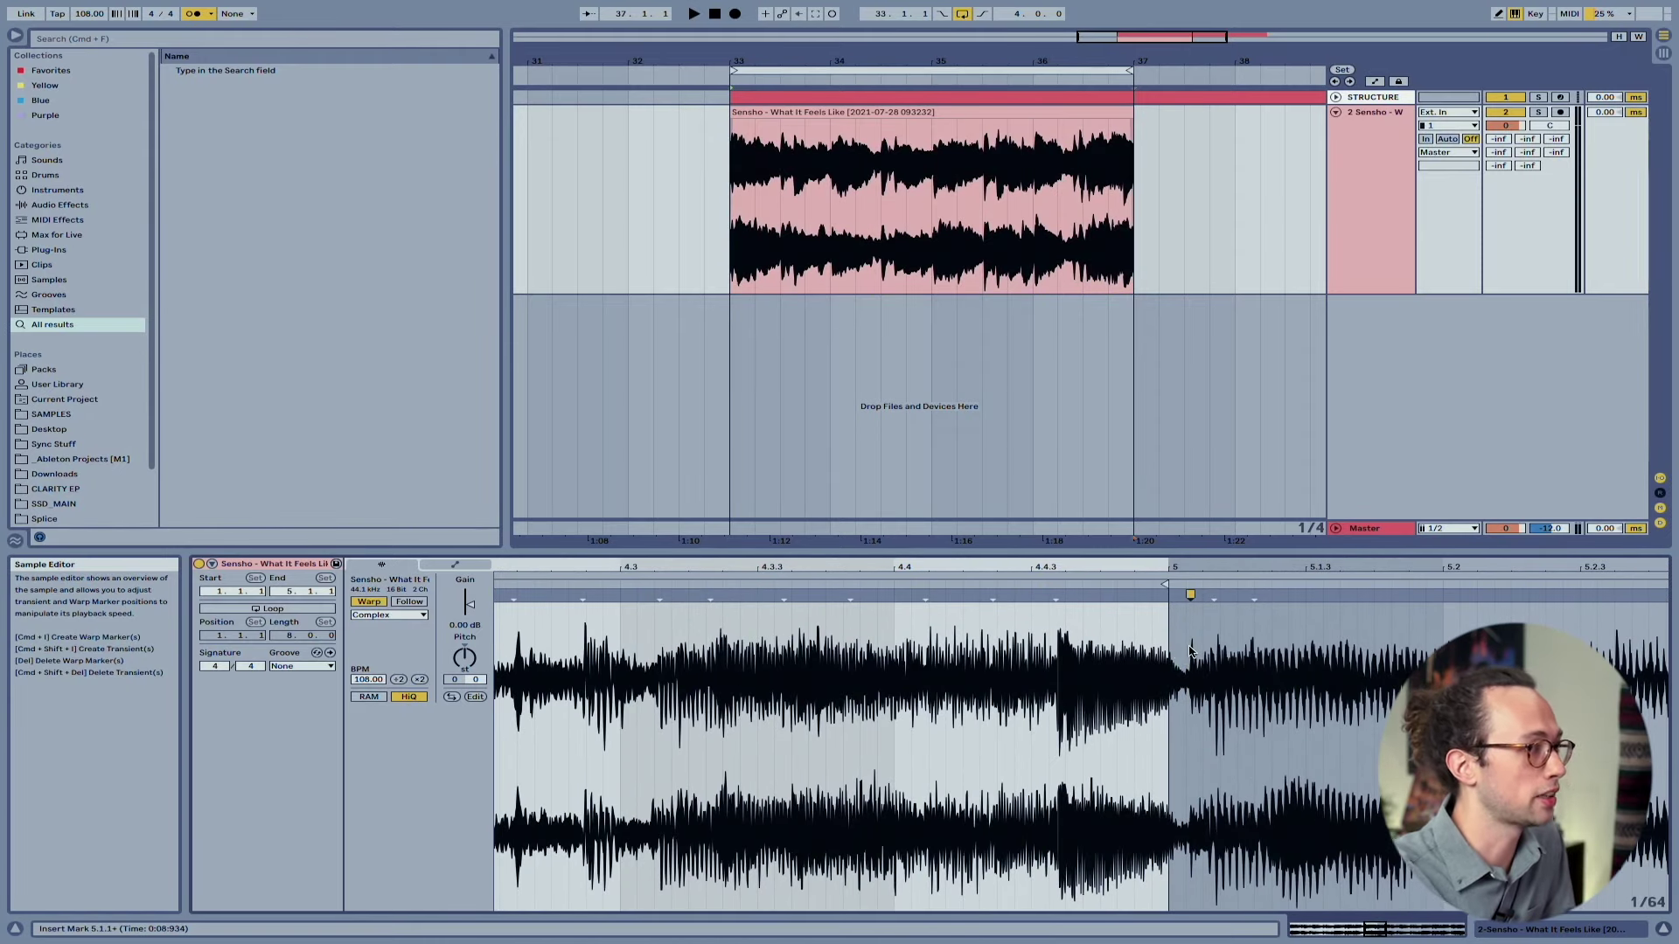
drag(1190, 595, 1169, 594)
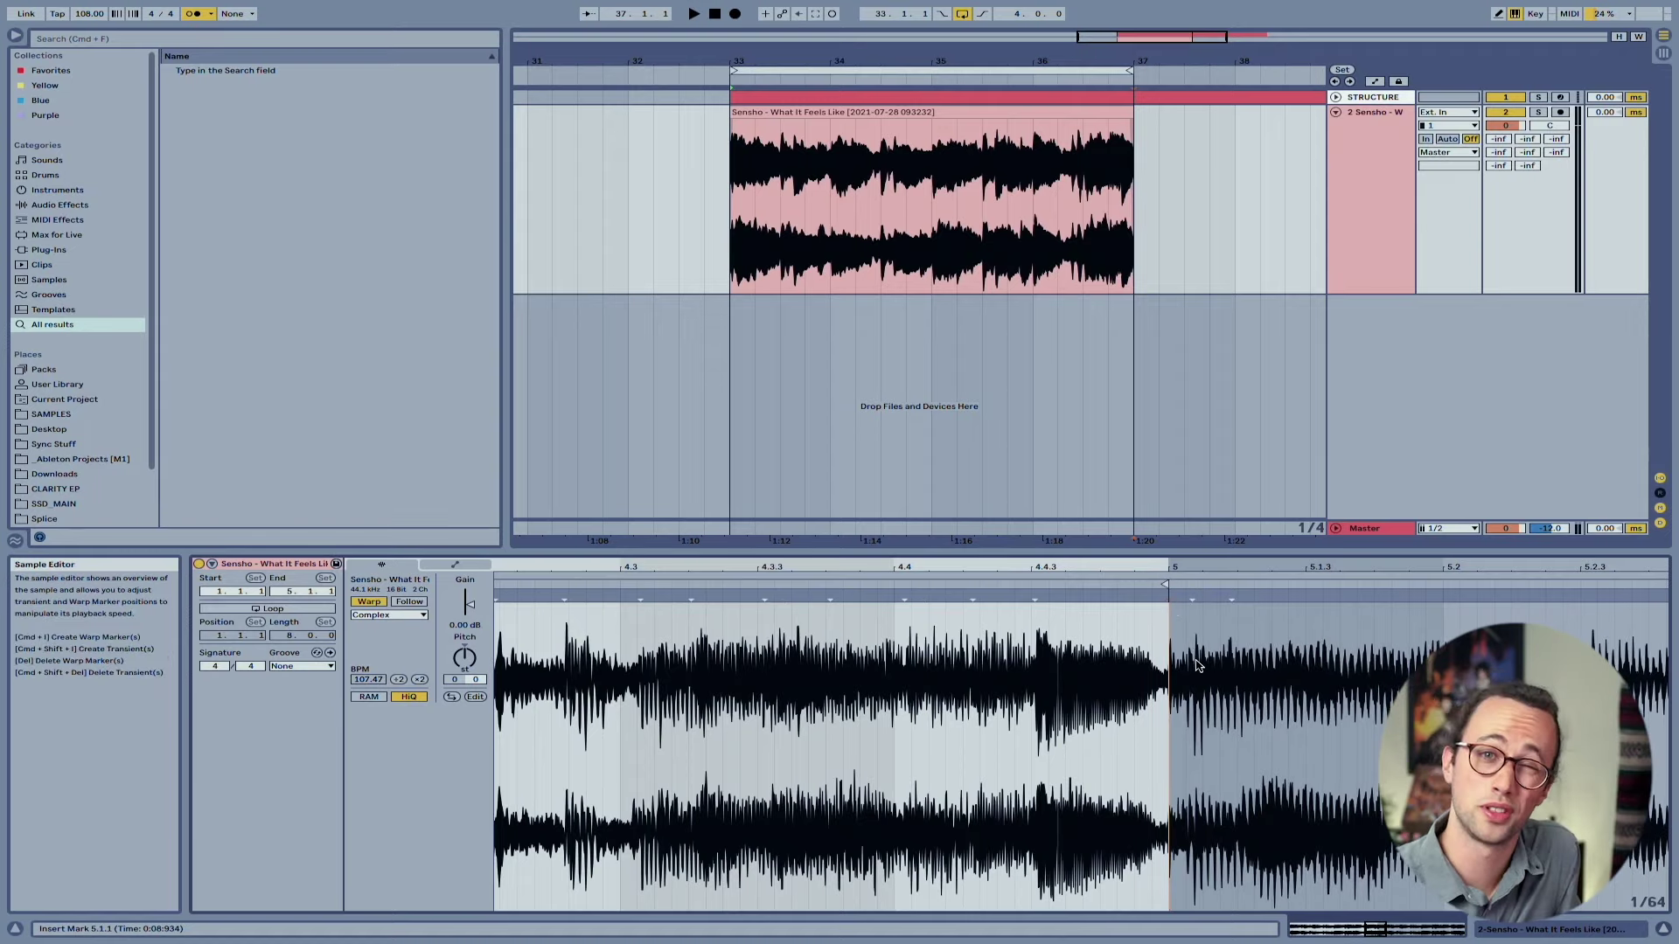
key(super+z)
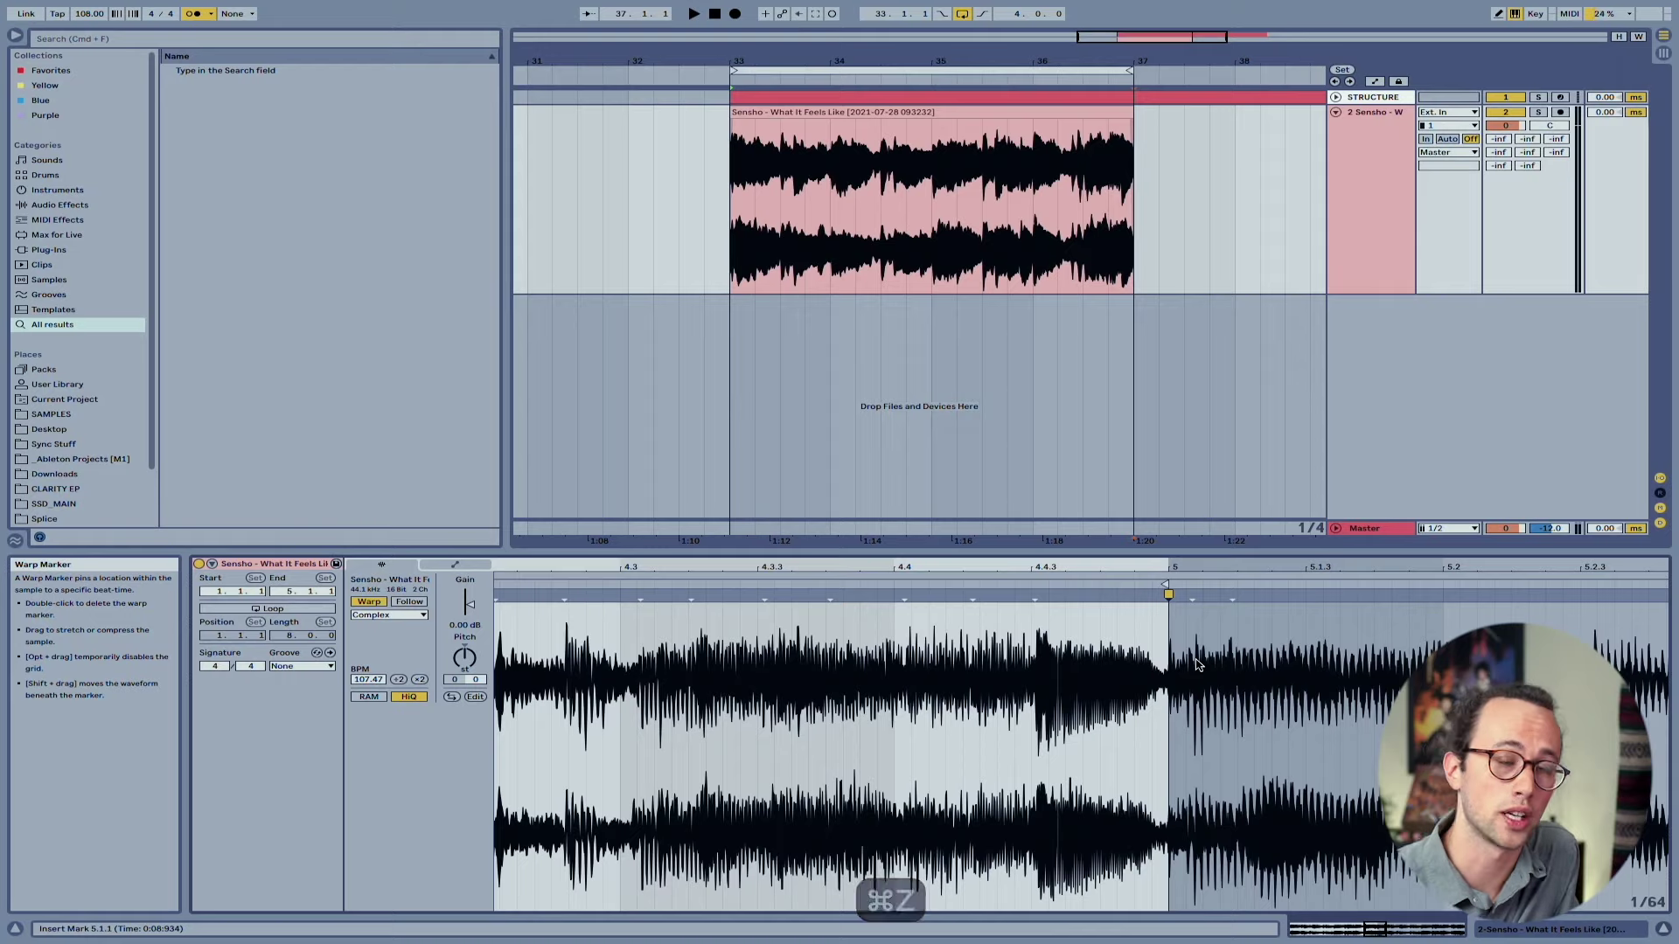
scroll(985, 692, down, 3)
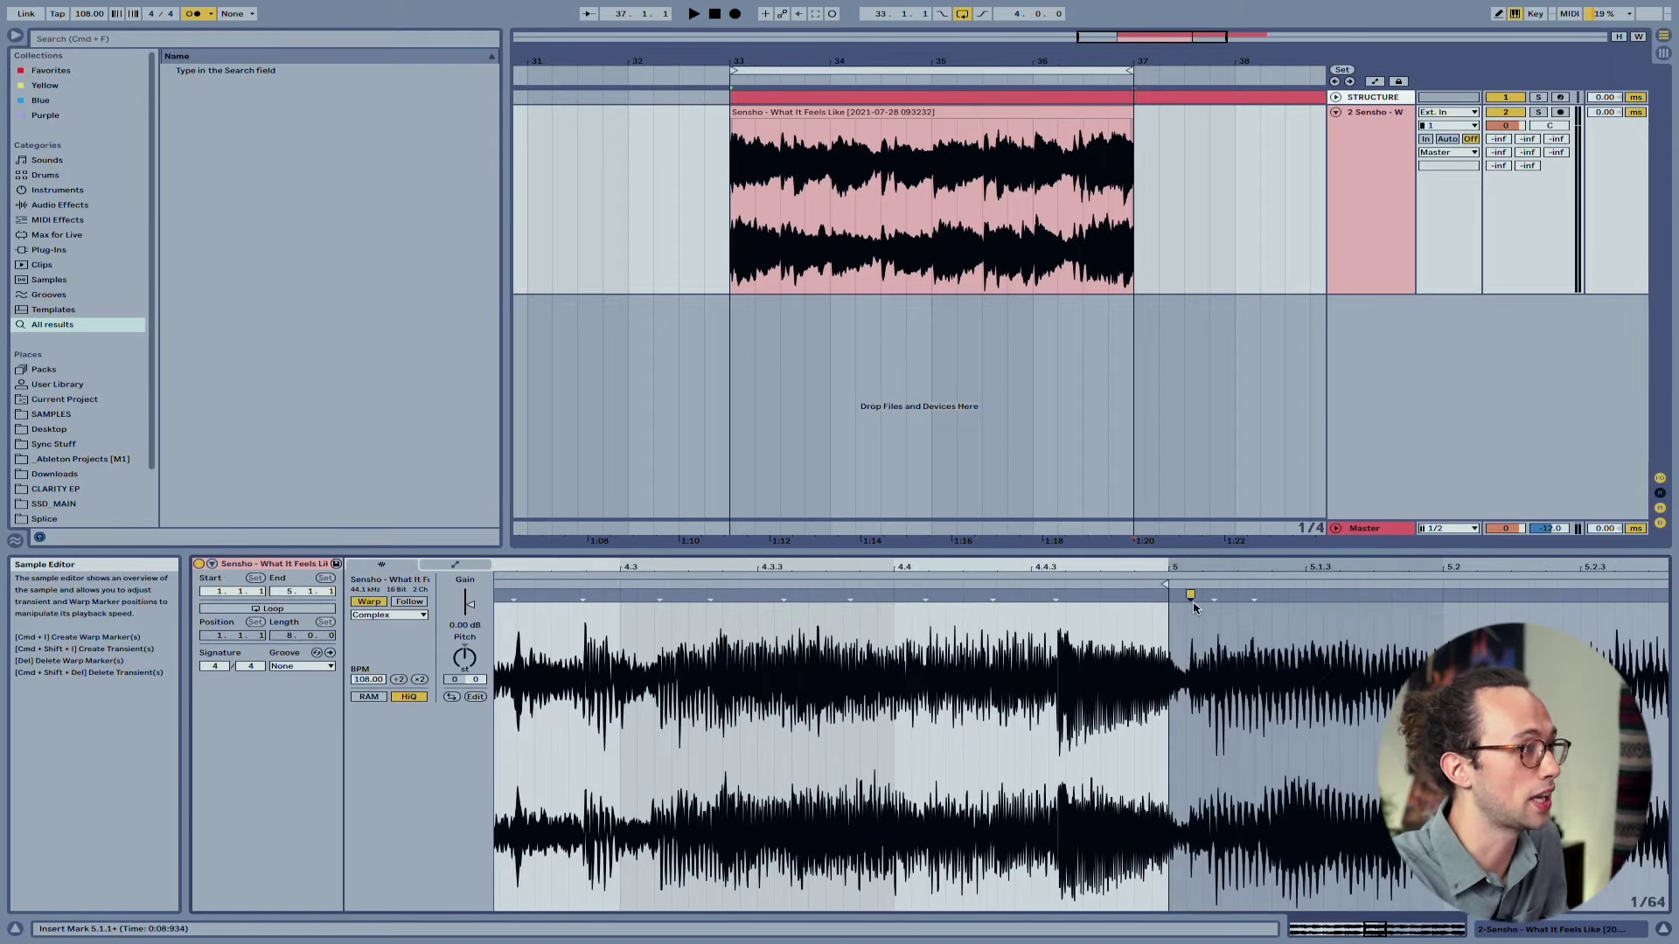
drag(1191, 595, 1176, 597)
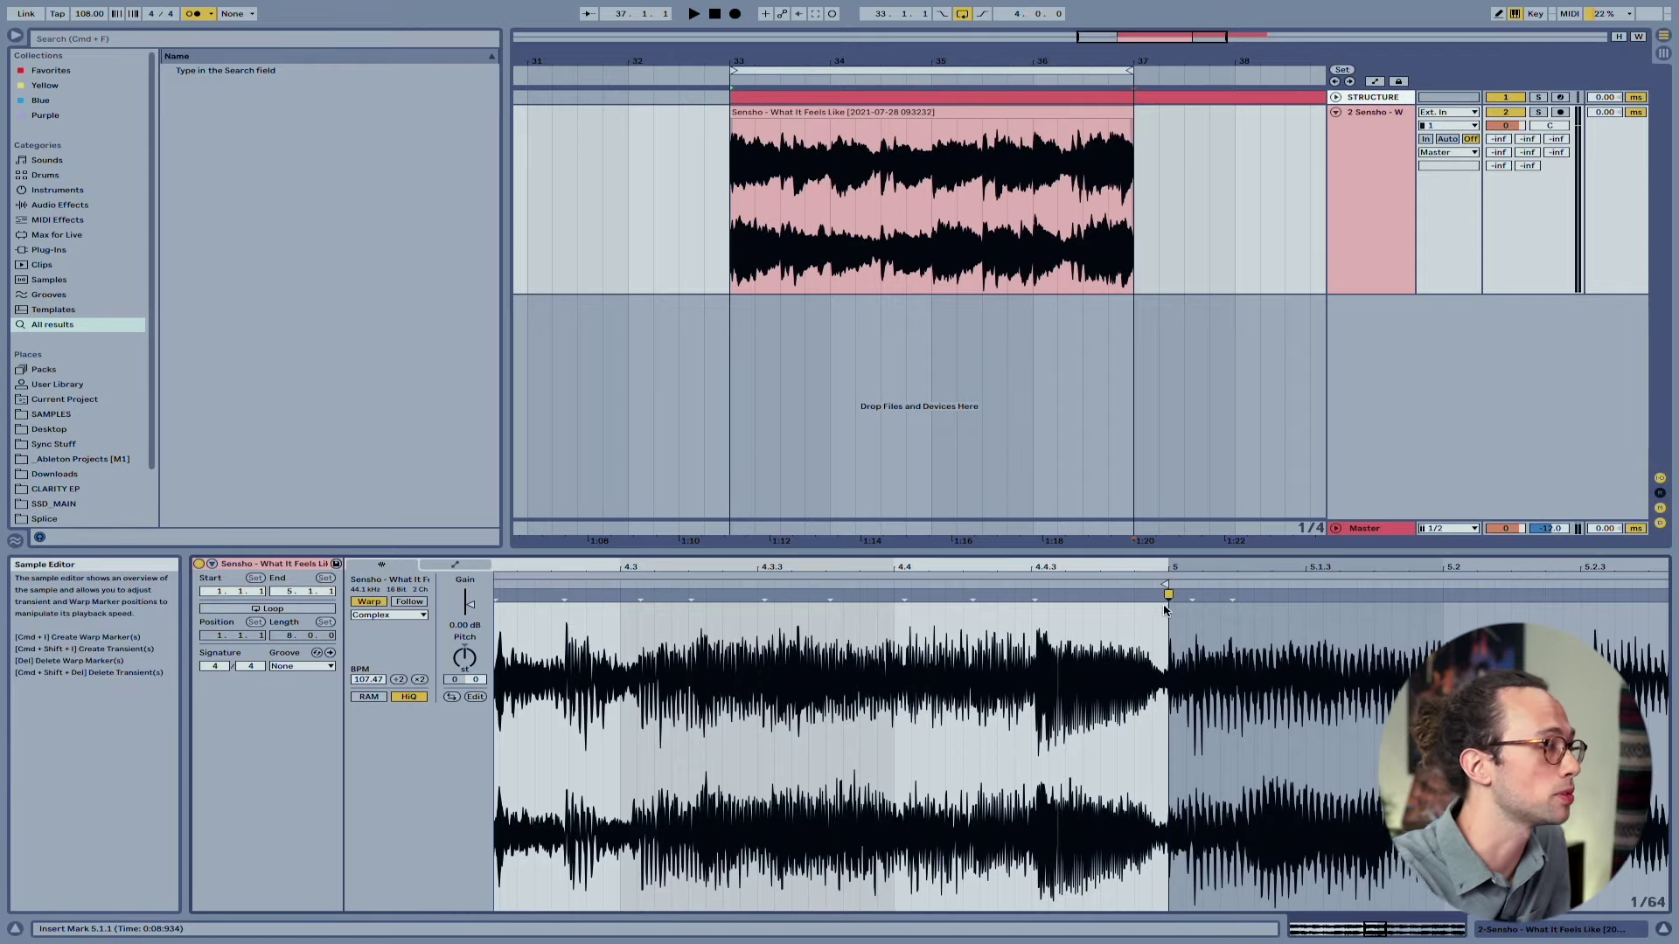
- Pin the bar 3 downbeat transient to the bar 3 line with a warp marker and play the clip back
scroll(1137, 656, down, 6)
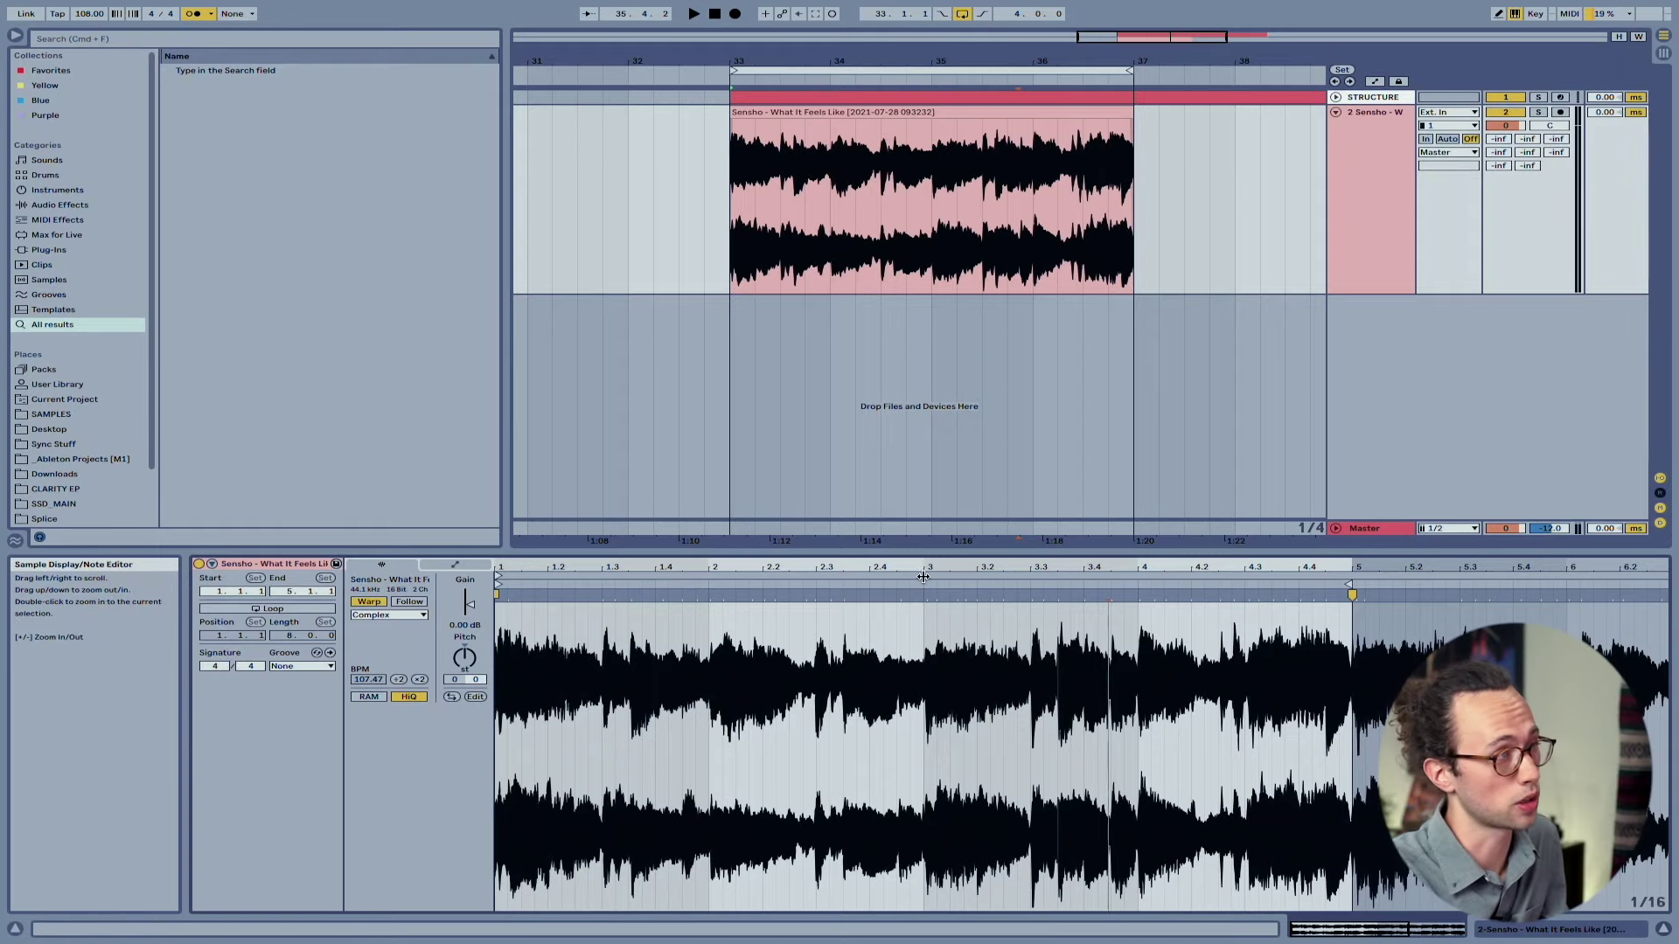
drag(929, 574, 928, 621)
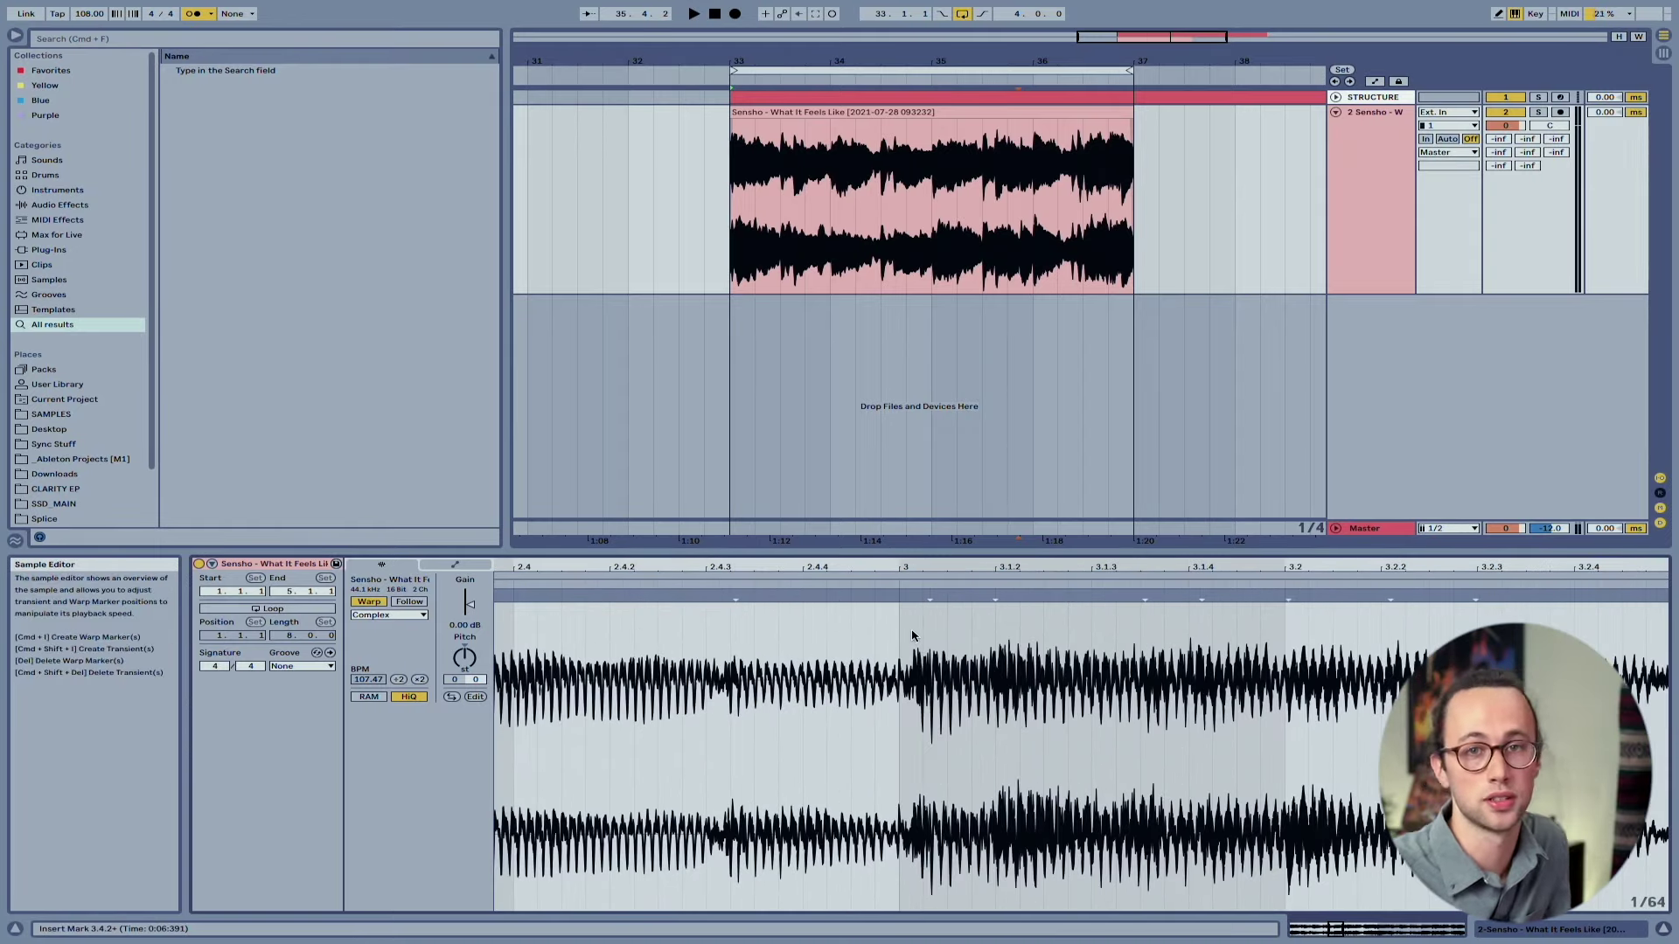
drag(913, 595, 908, 595)
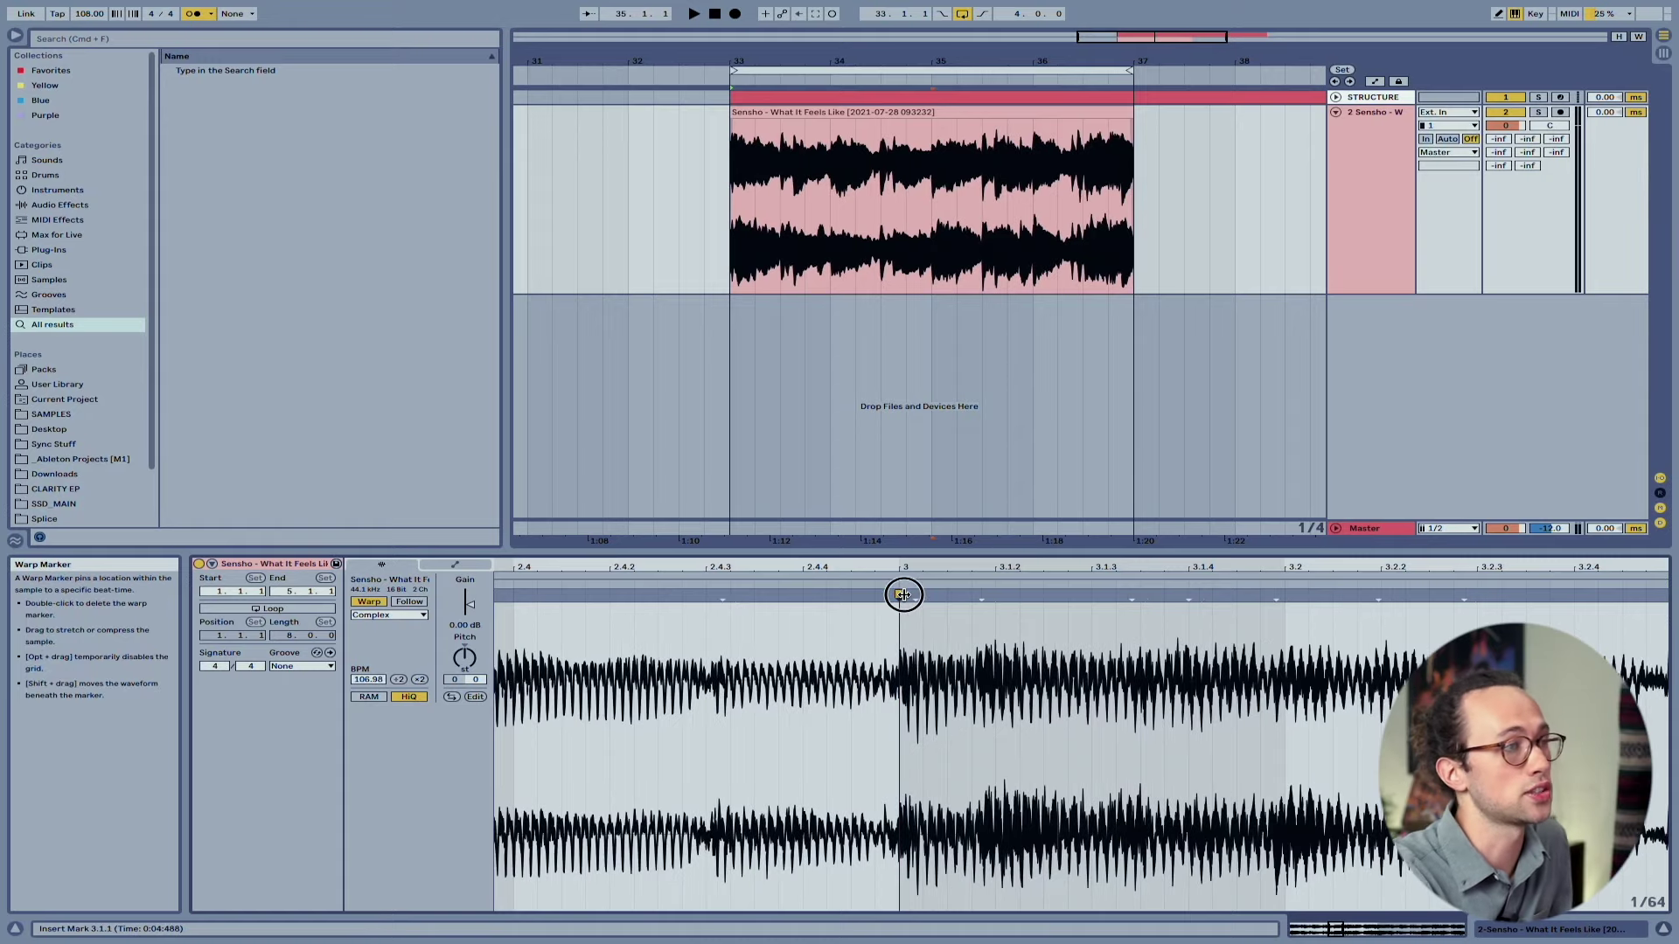
drag(943, 568, 922, 393)
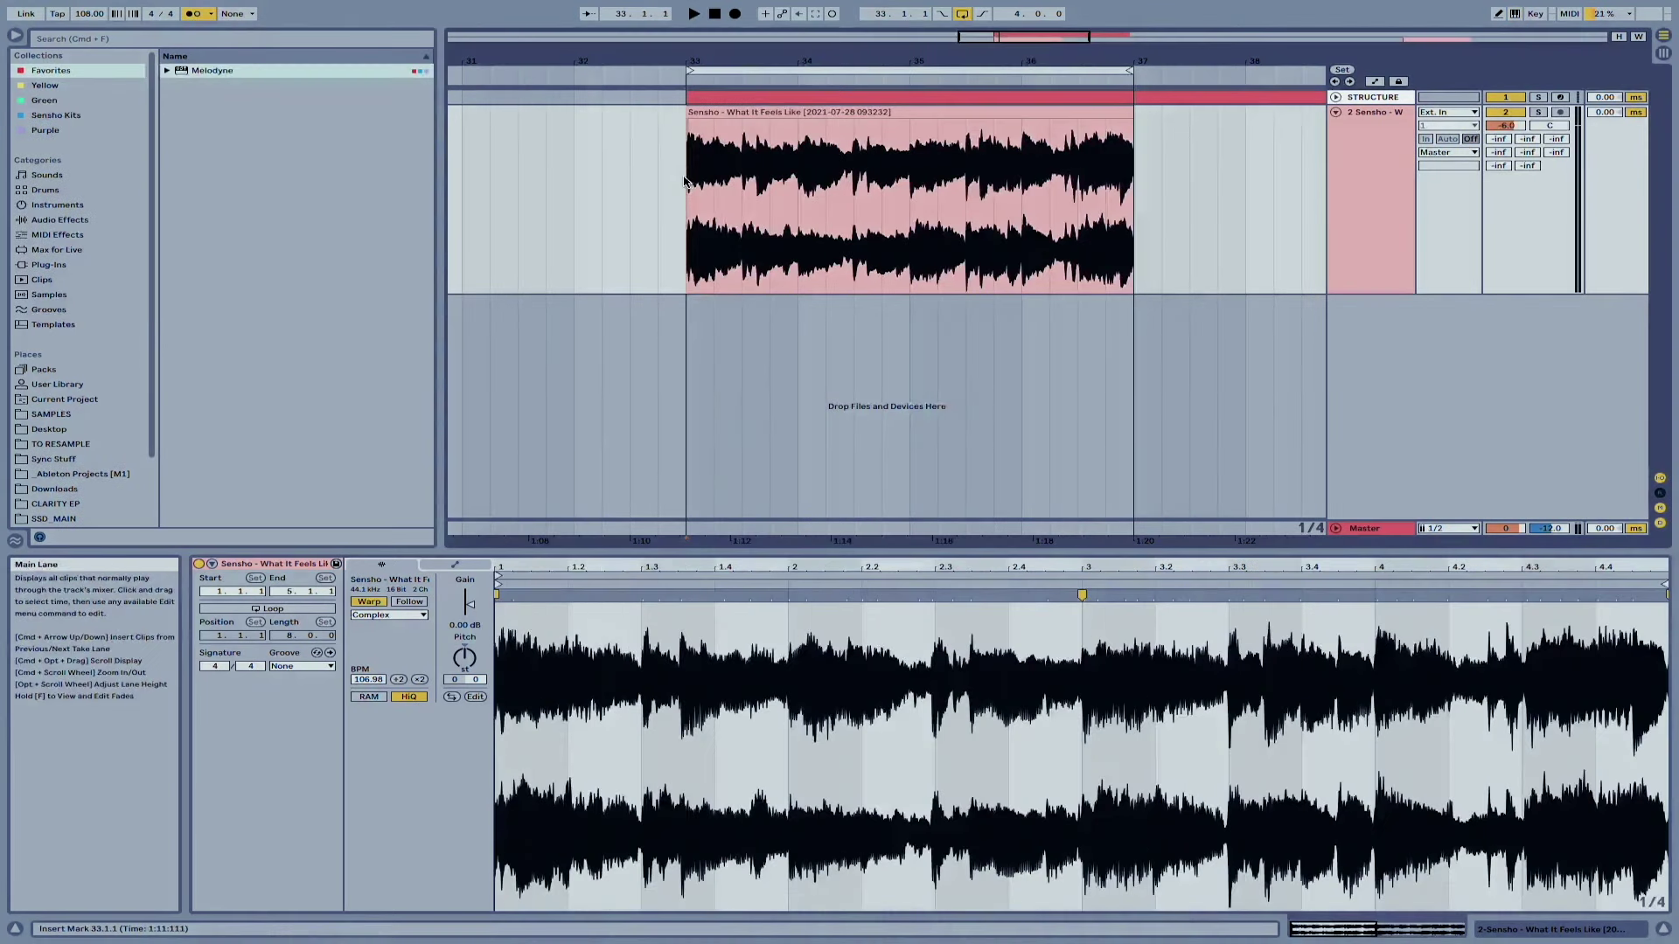
key(space)
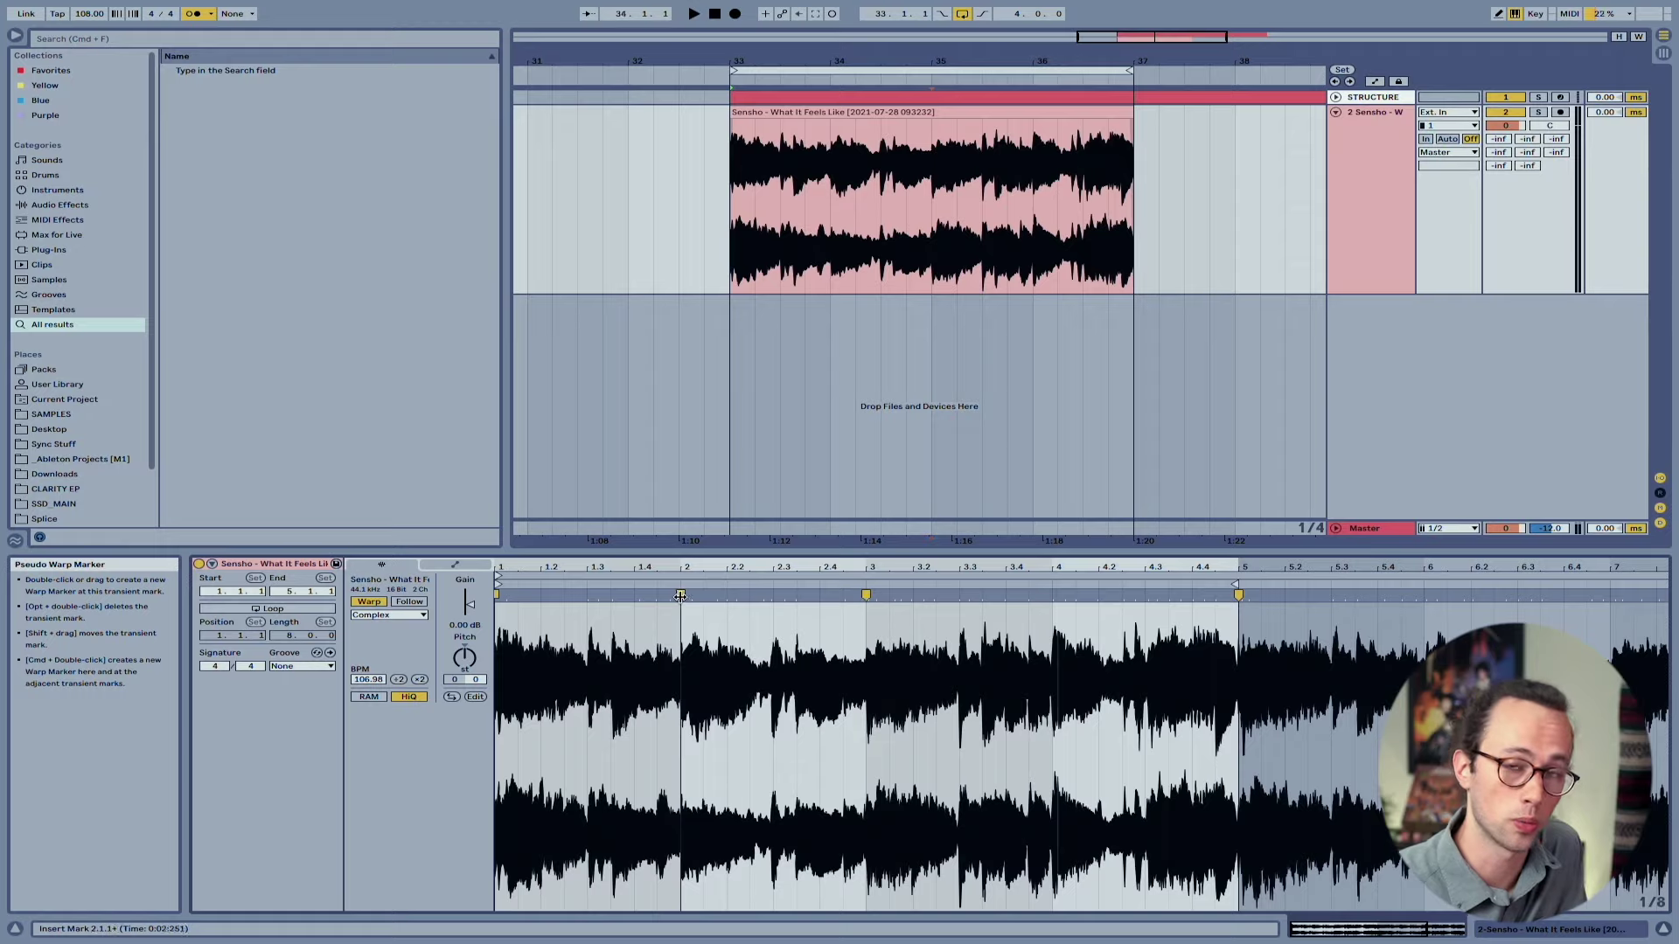
- Add warp markers to the downbeat transients of bars 2 and 4 and align the bar 4 marker with its bar line
double_click(680, 595)
double_click(1054, 595)
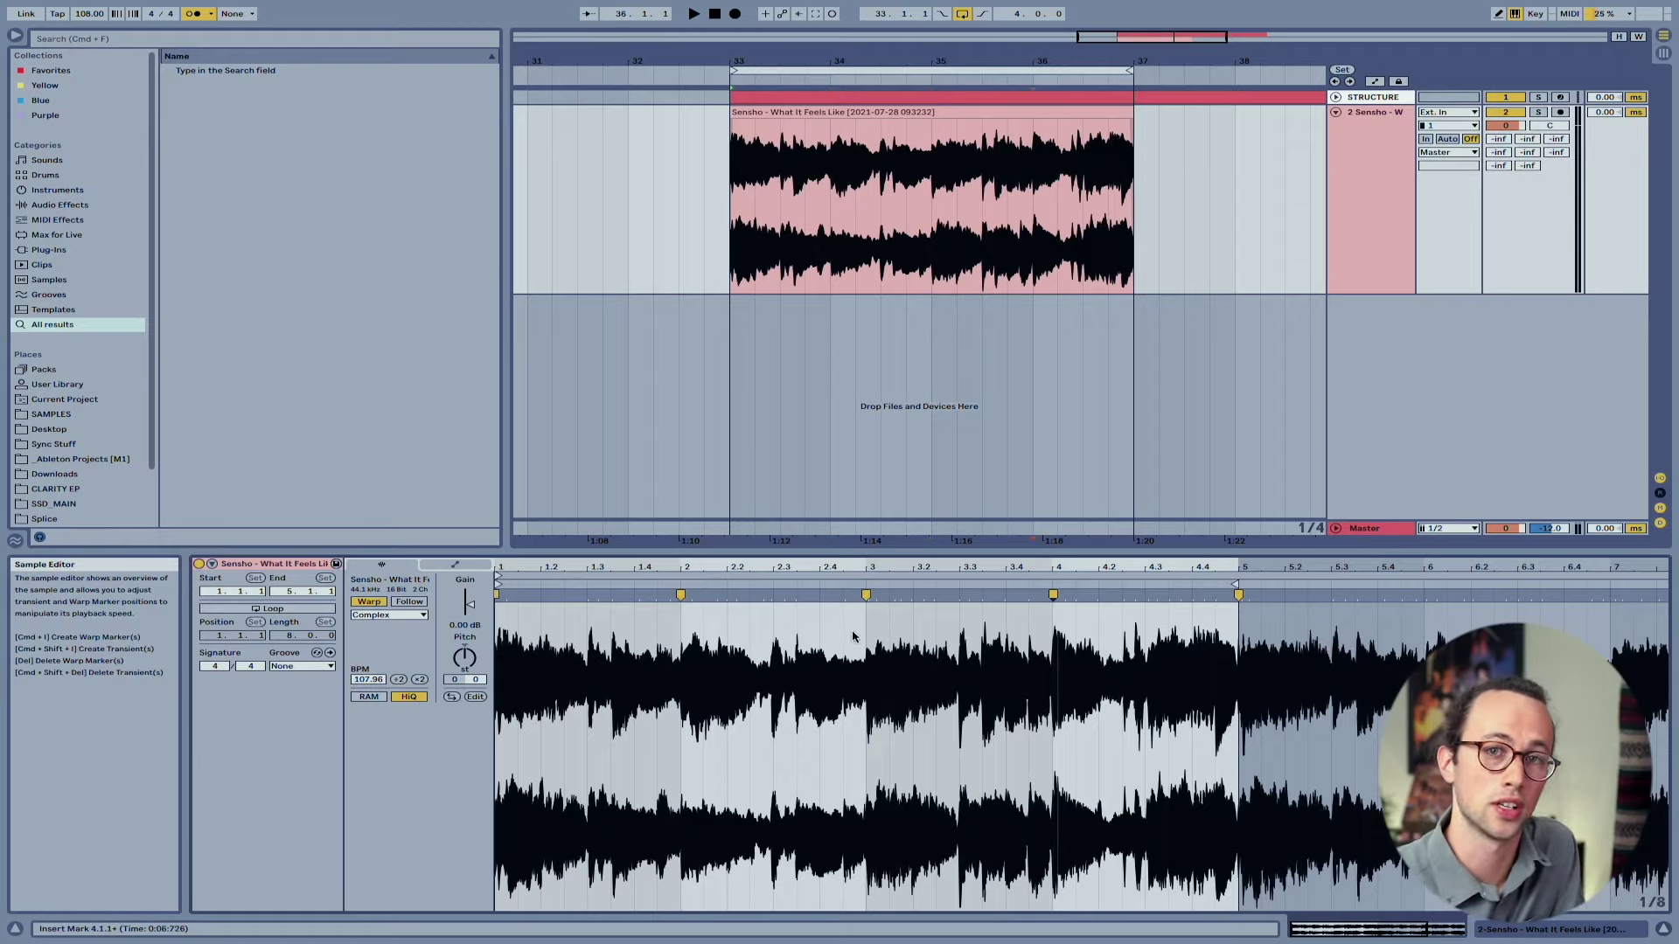
drag(1053, 595, 1051, 596)
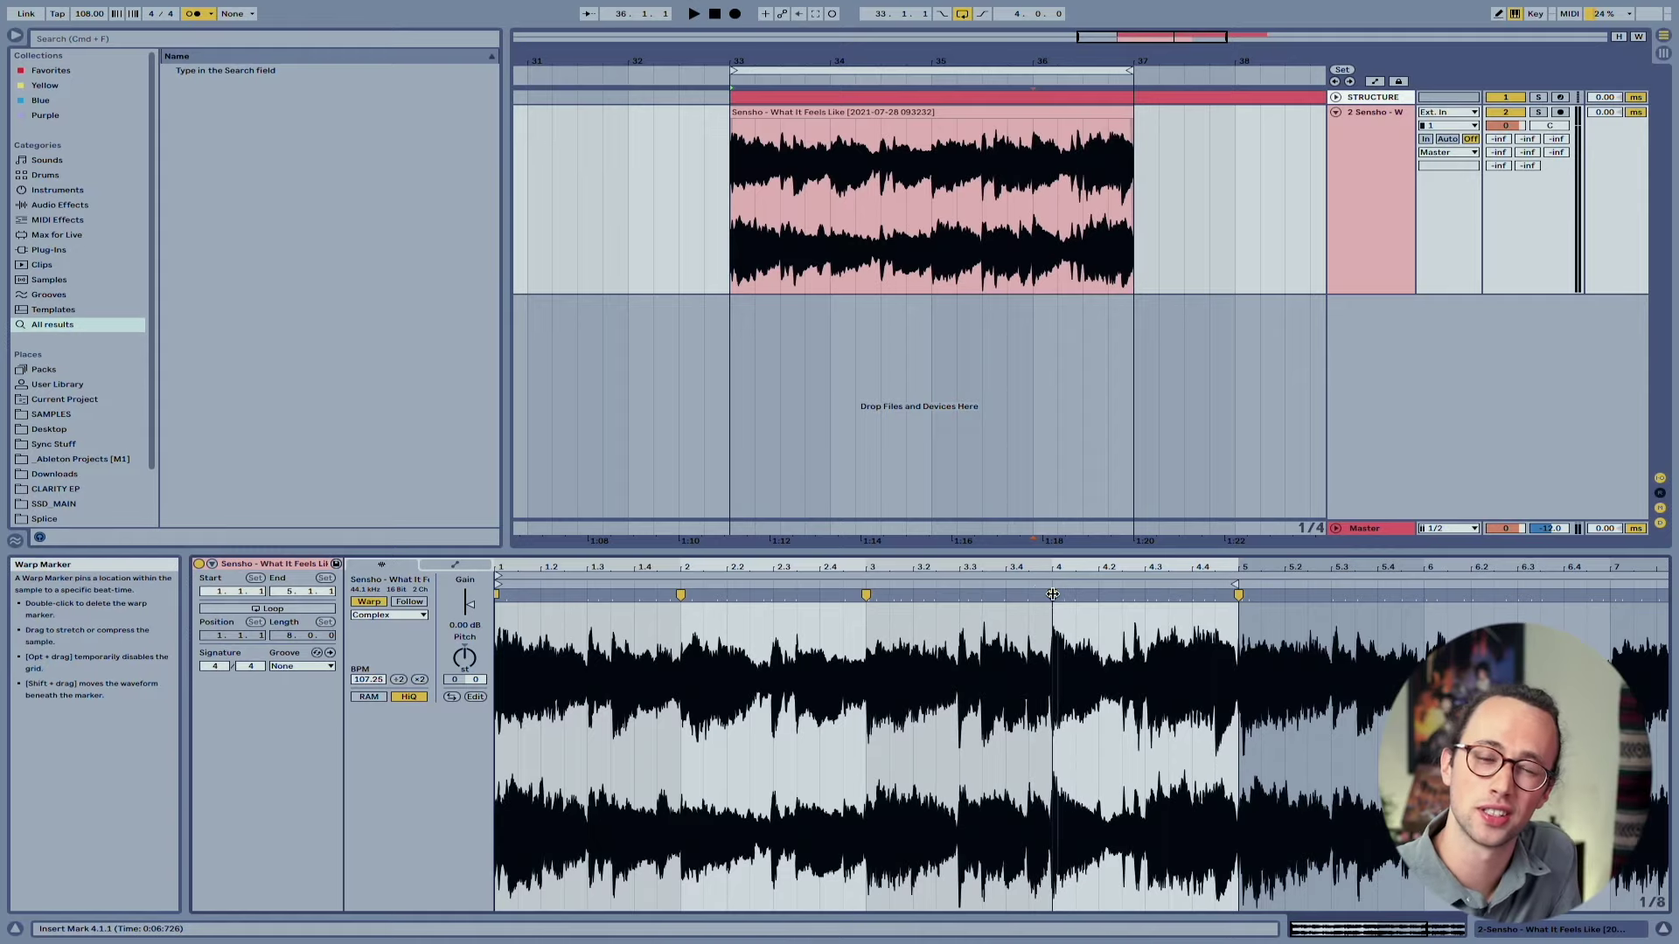
- Align the bar 2 warp marker exactly with the bar 2 line and widen the grid
scroll(685, 595, up, 5)
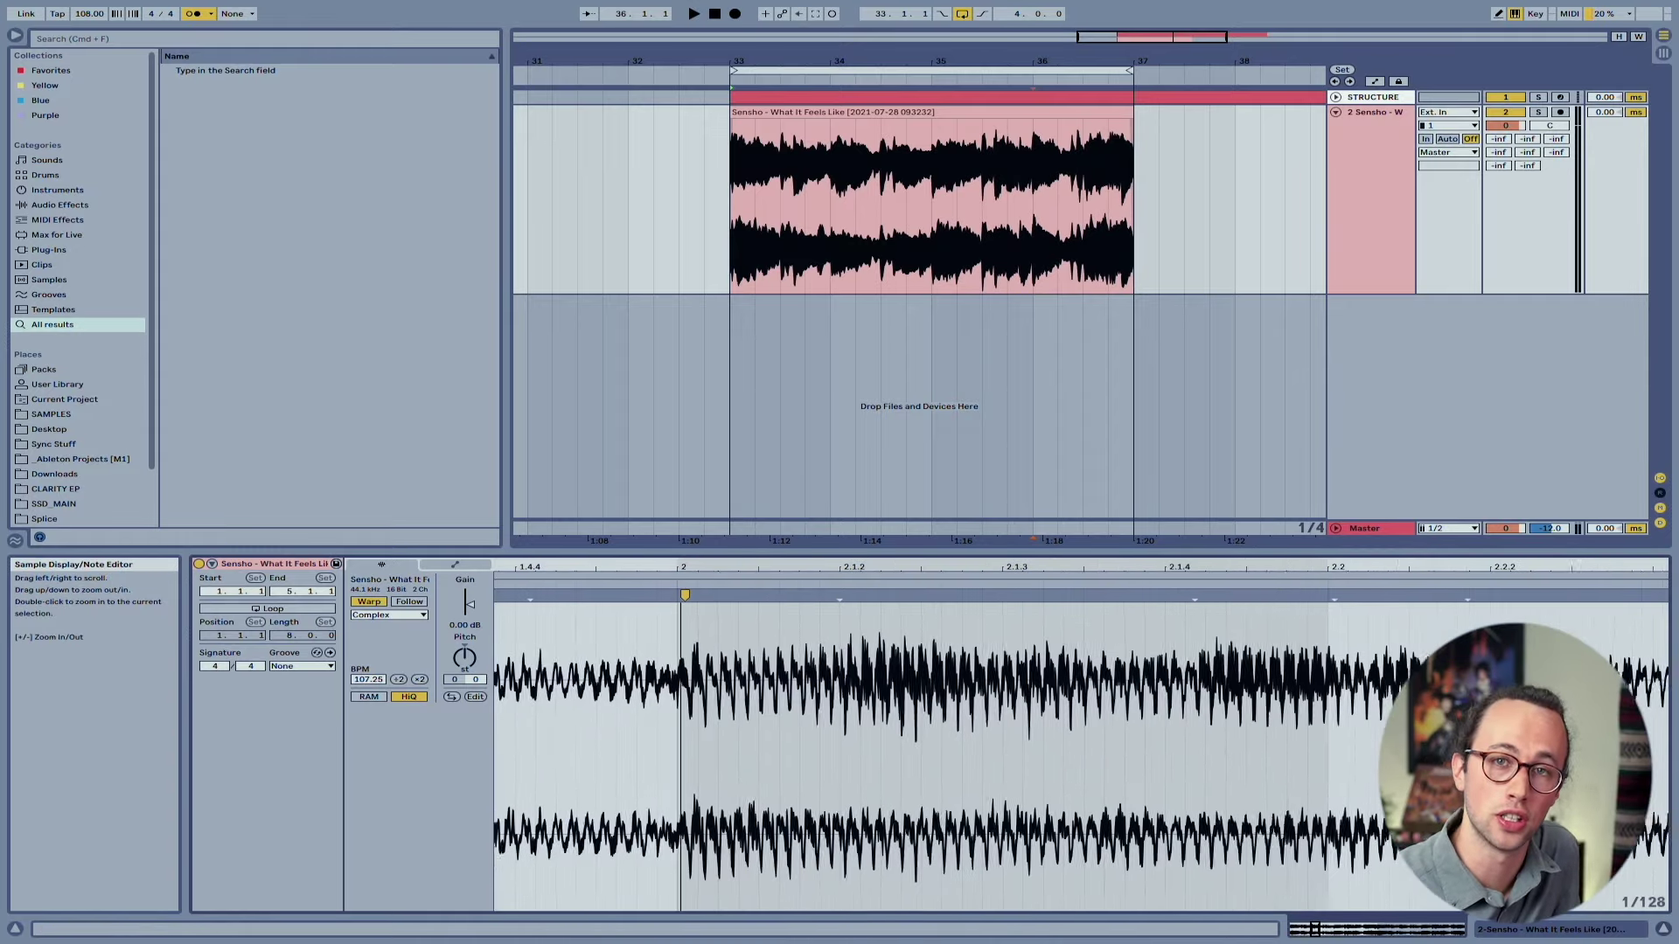
double_click(685, 594)
mouse_move(684, 595)
mouse_down()
mouse_move(742, 593)
mouse_move(595, 603)
mouse_up()
key(super+2)
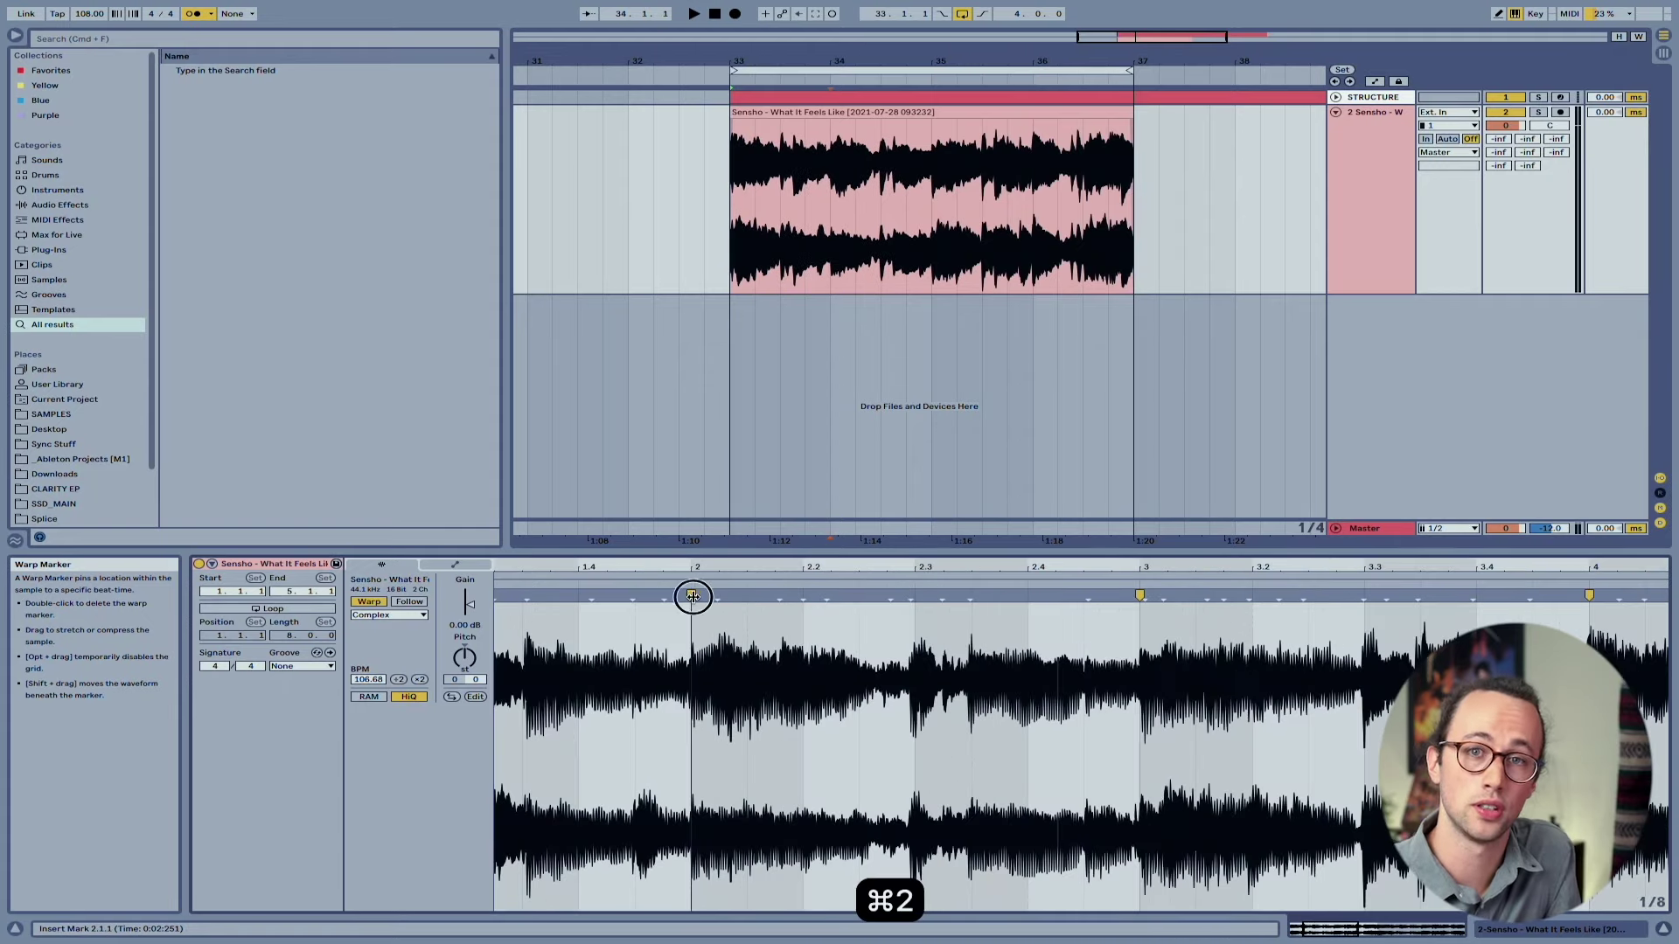
- Try moving the bar 2 warp marker back to 1.4.3 and undo the move
mouse_move(692, 596)
mouse_down()
mouse_move(765, 597)
mouse_move(633, 601)
mouse_up()
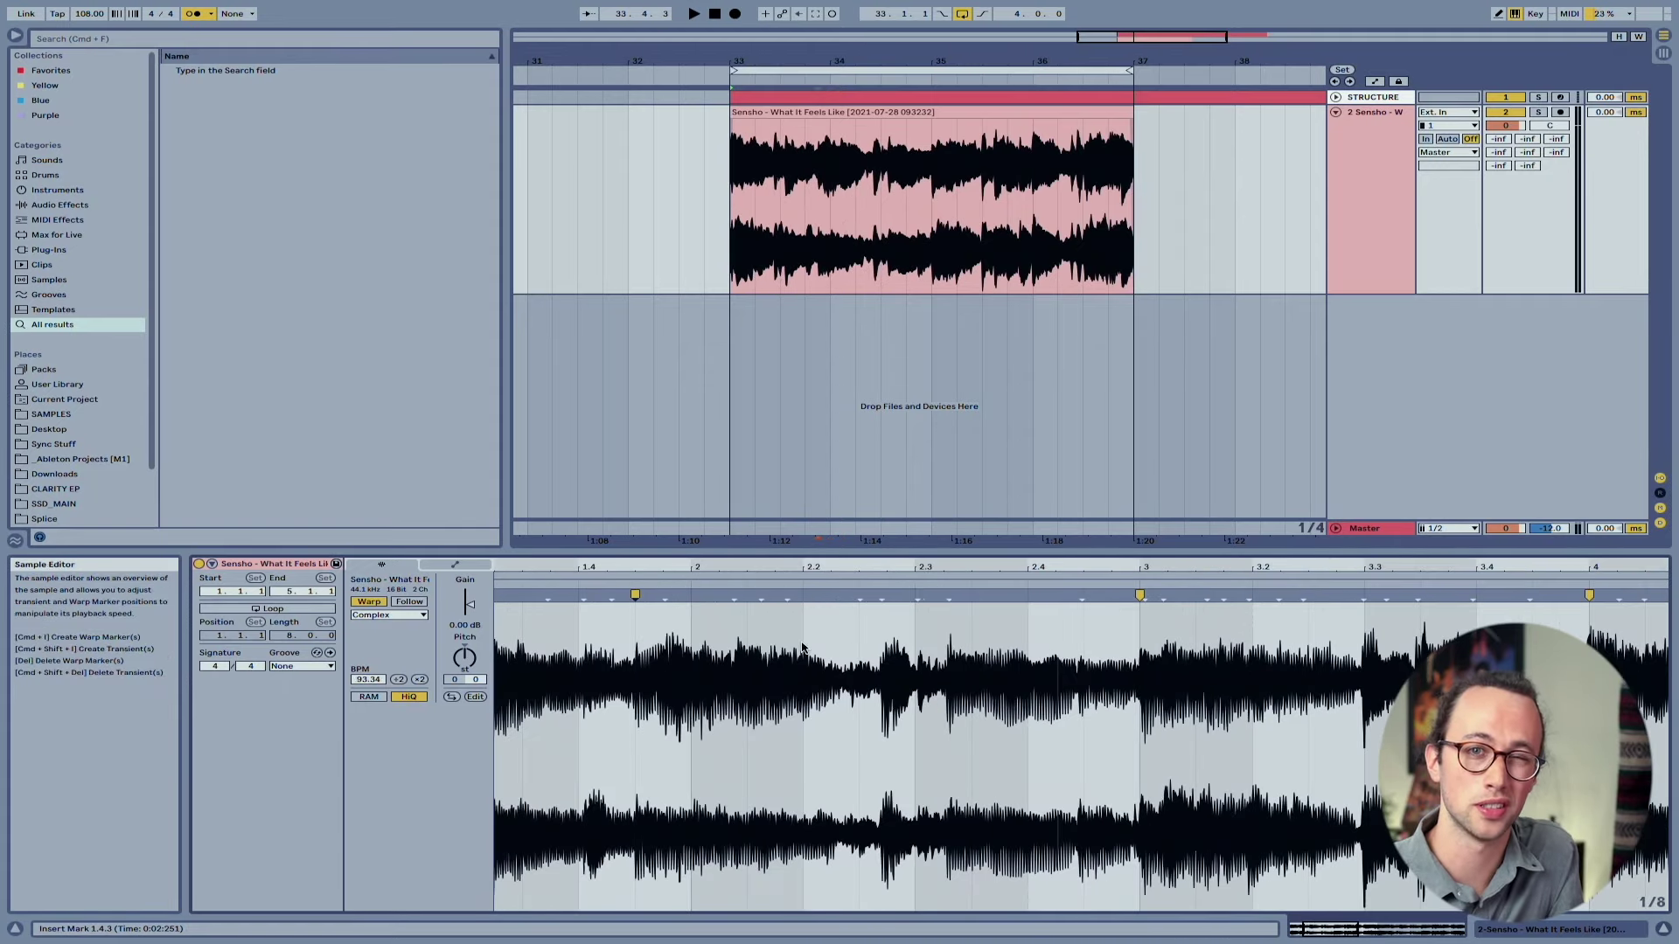
key(super+z)
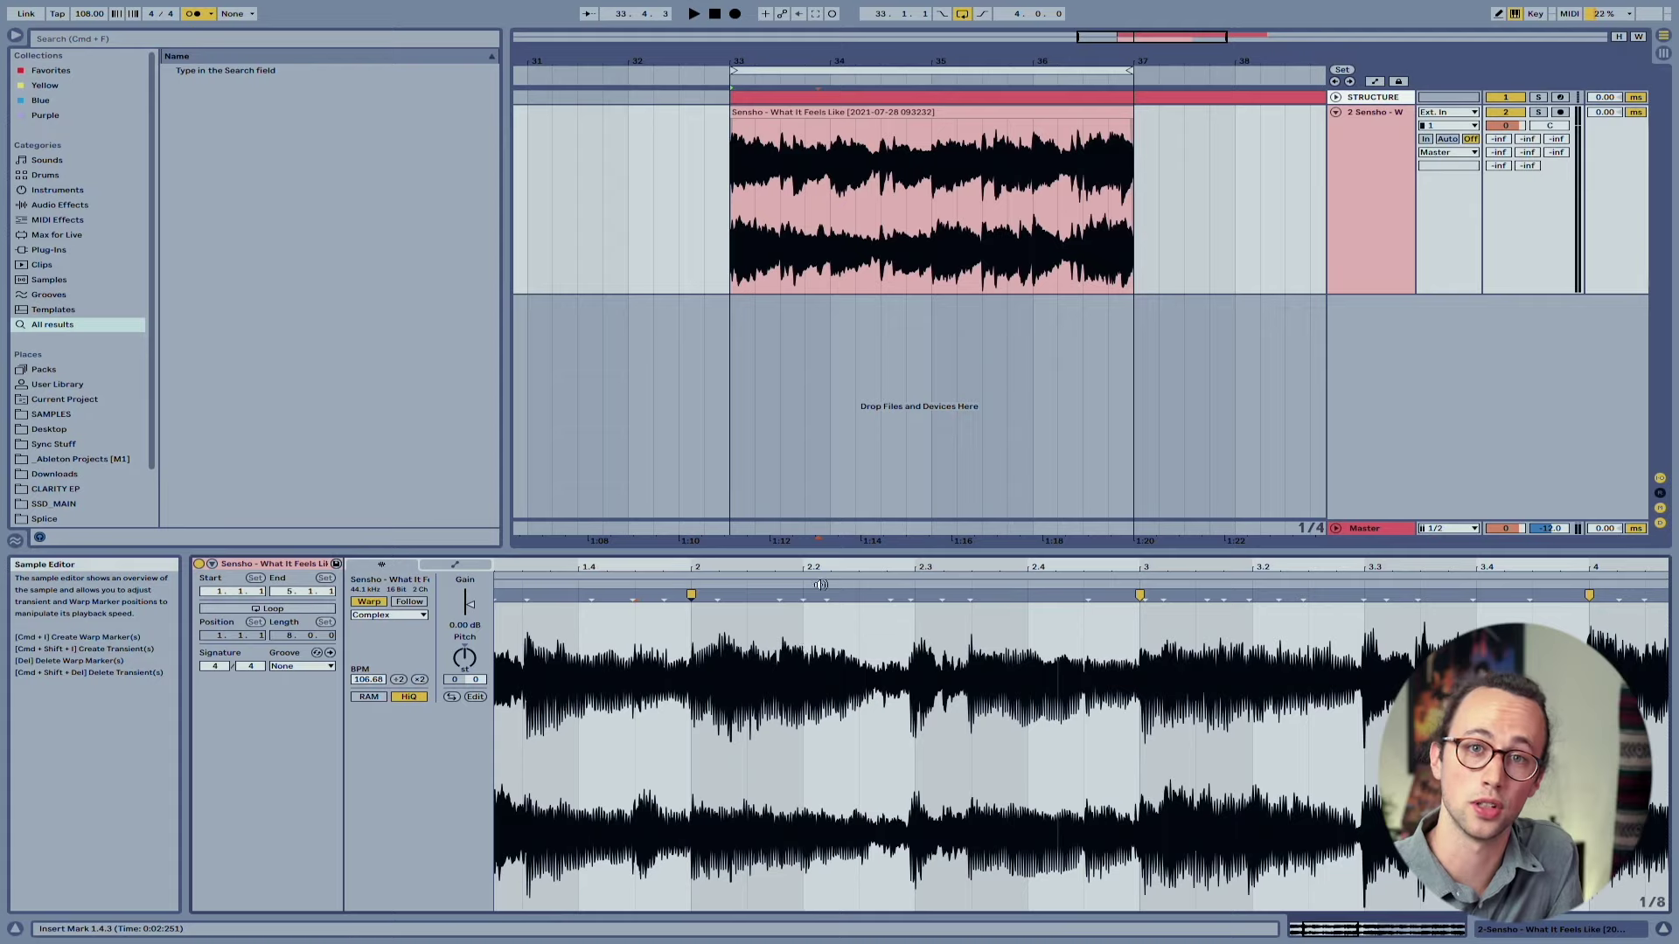
double_click(830, 569)
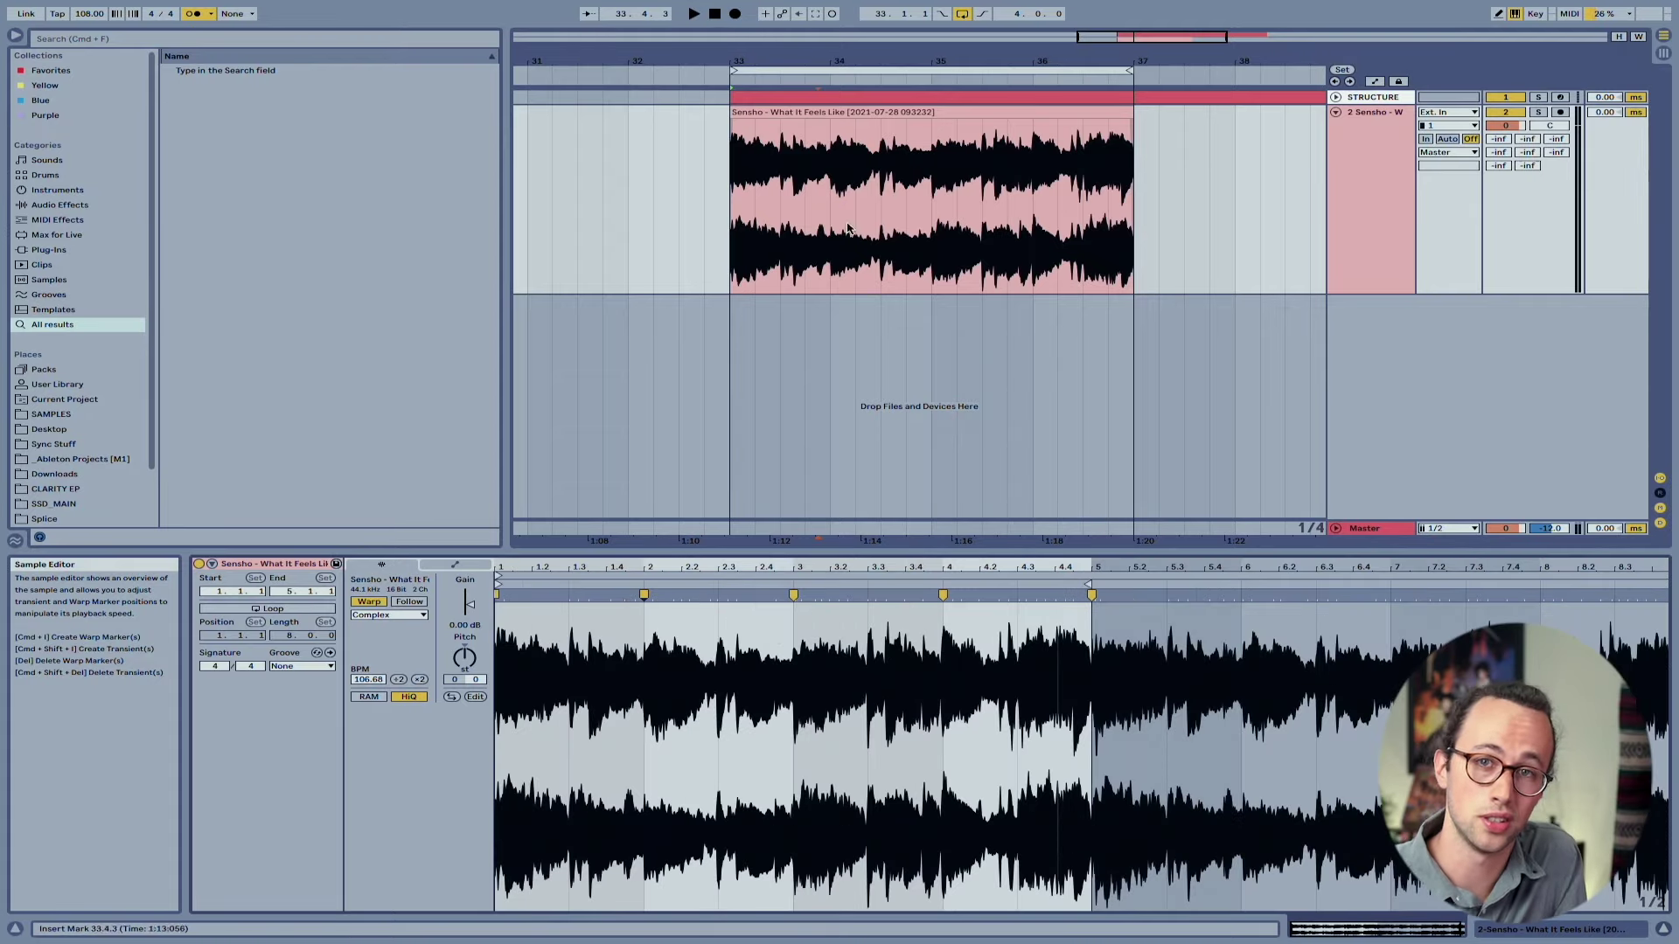
- Copy the warped clip on the same track directly after the original, from bar 37 to bar 41
click(874, 116)
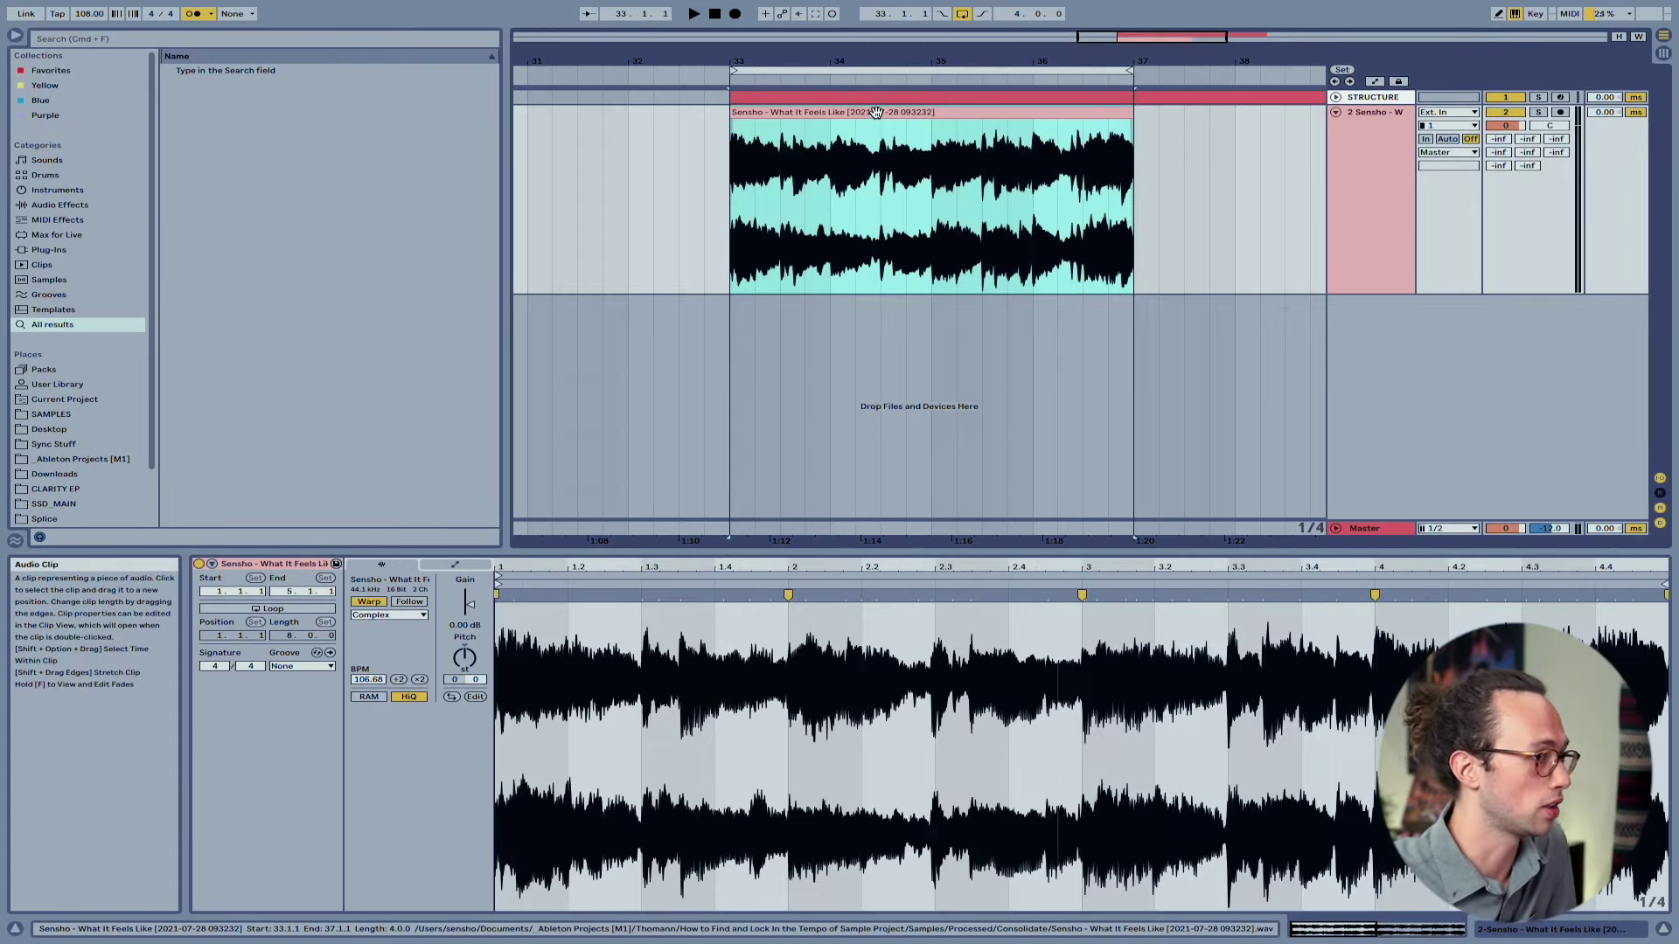
drag(876, 115, 1274, 144)
scroll(1239, 188, right, 5)
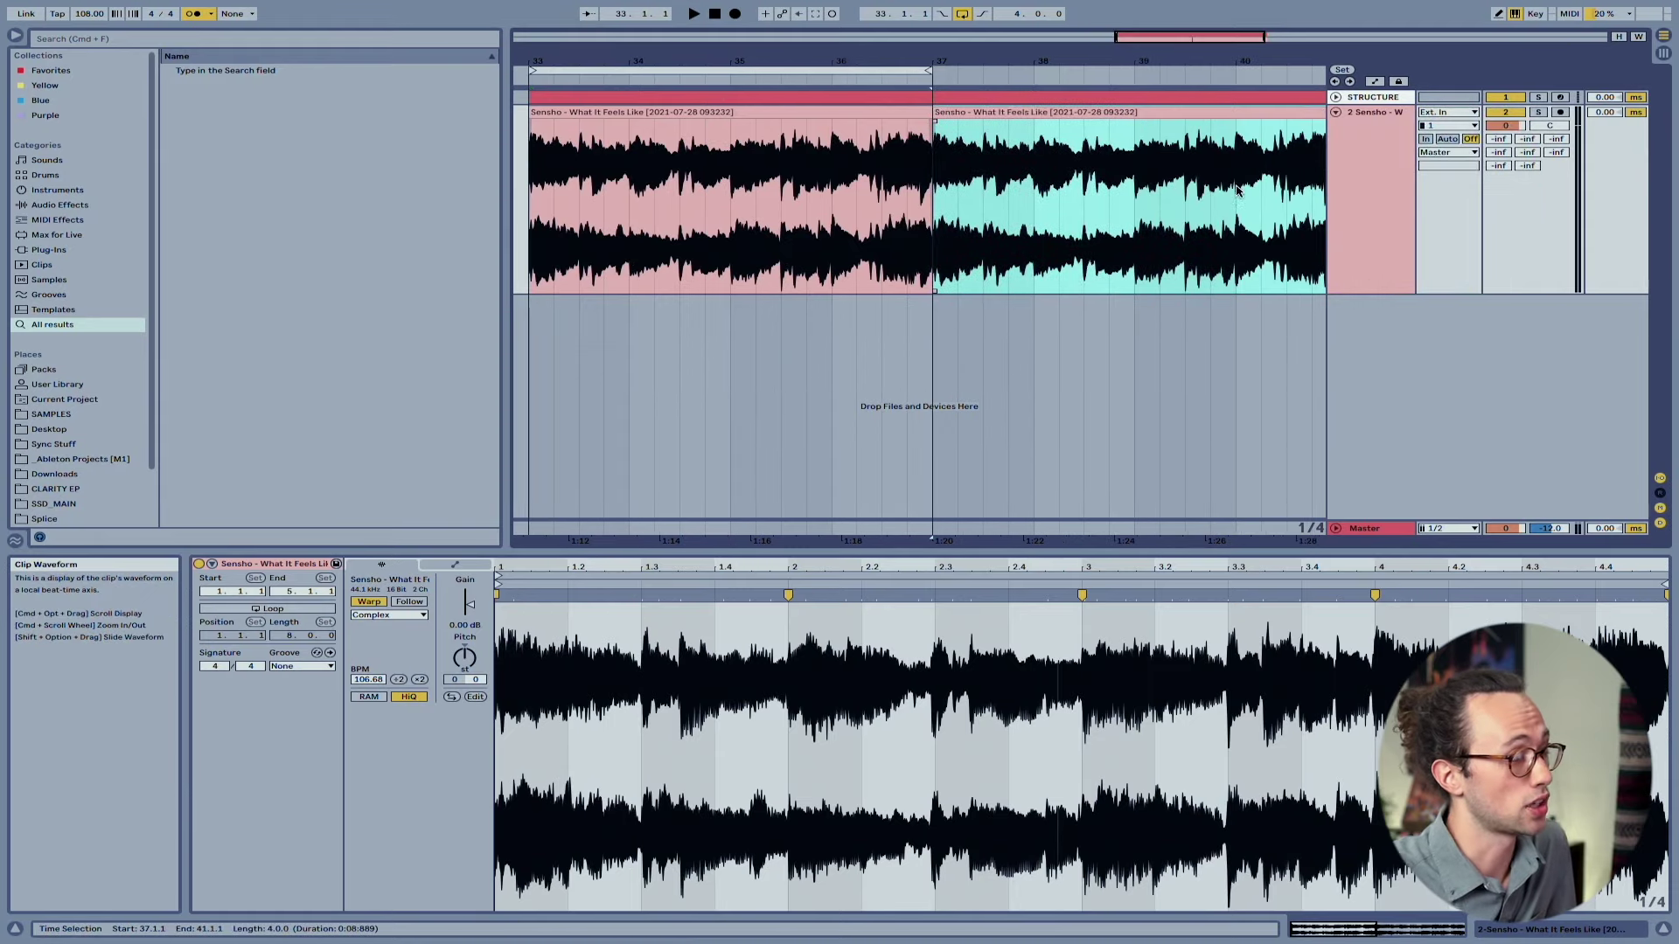
drag(1202, 56, 1202, 40)
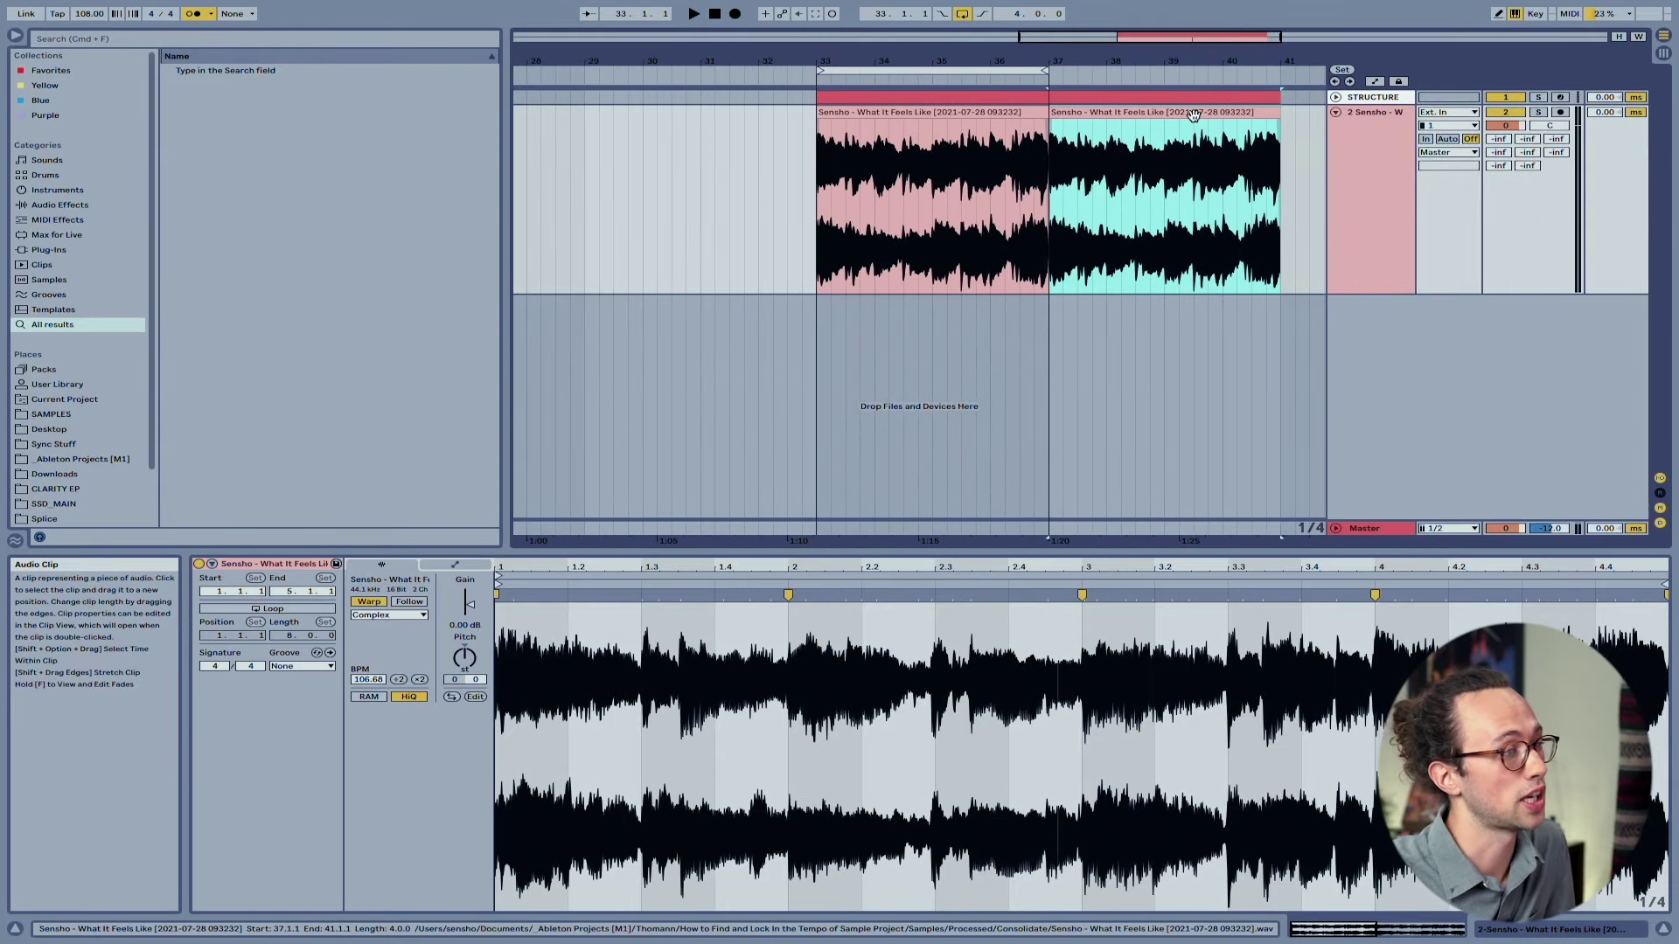
- Consolidate the copied clip at bars 37 to 41 and move the original warped clip earlier on the track, ending about mid-bar 31
key(super+j)
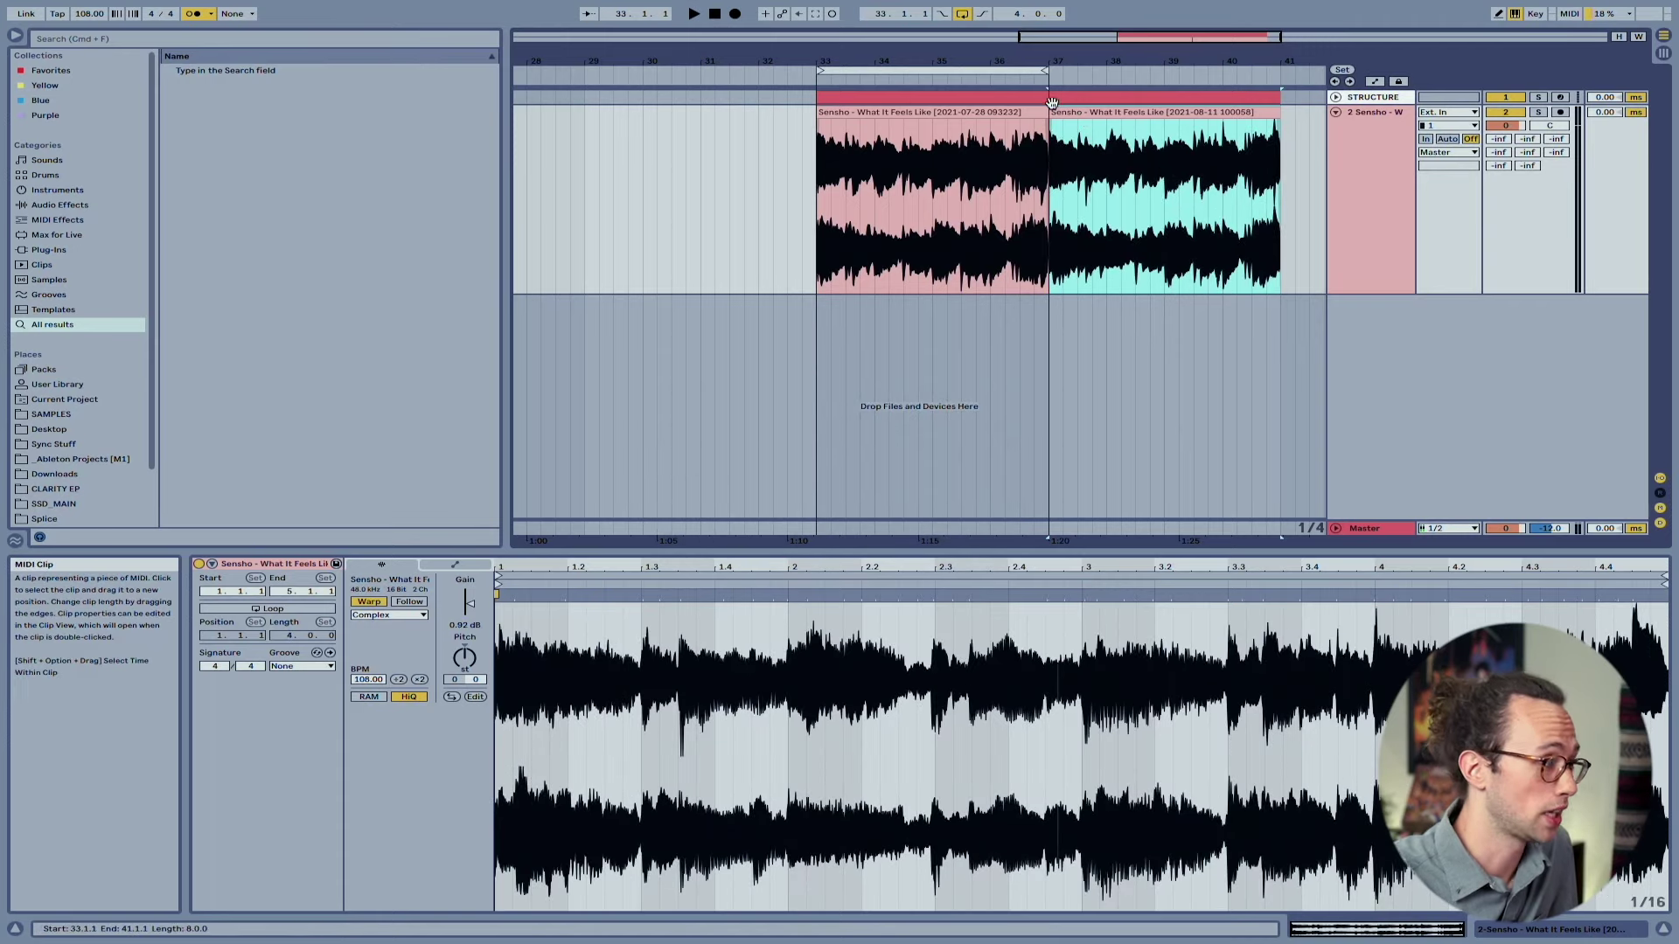
drag(1268, 144, 719, 144)
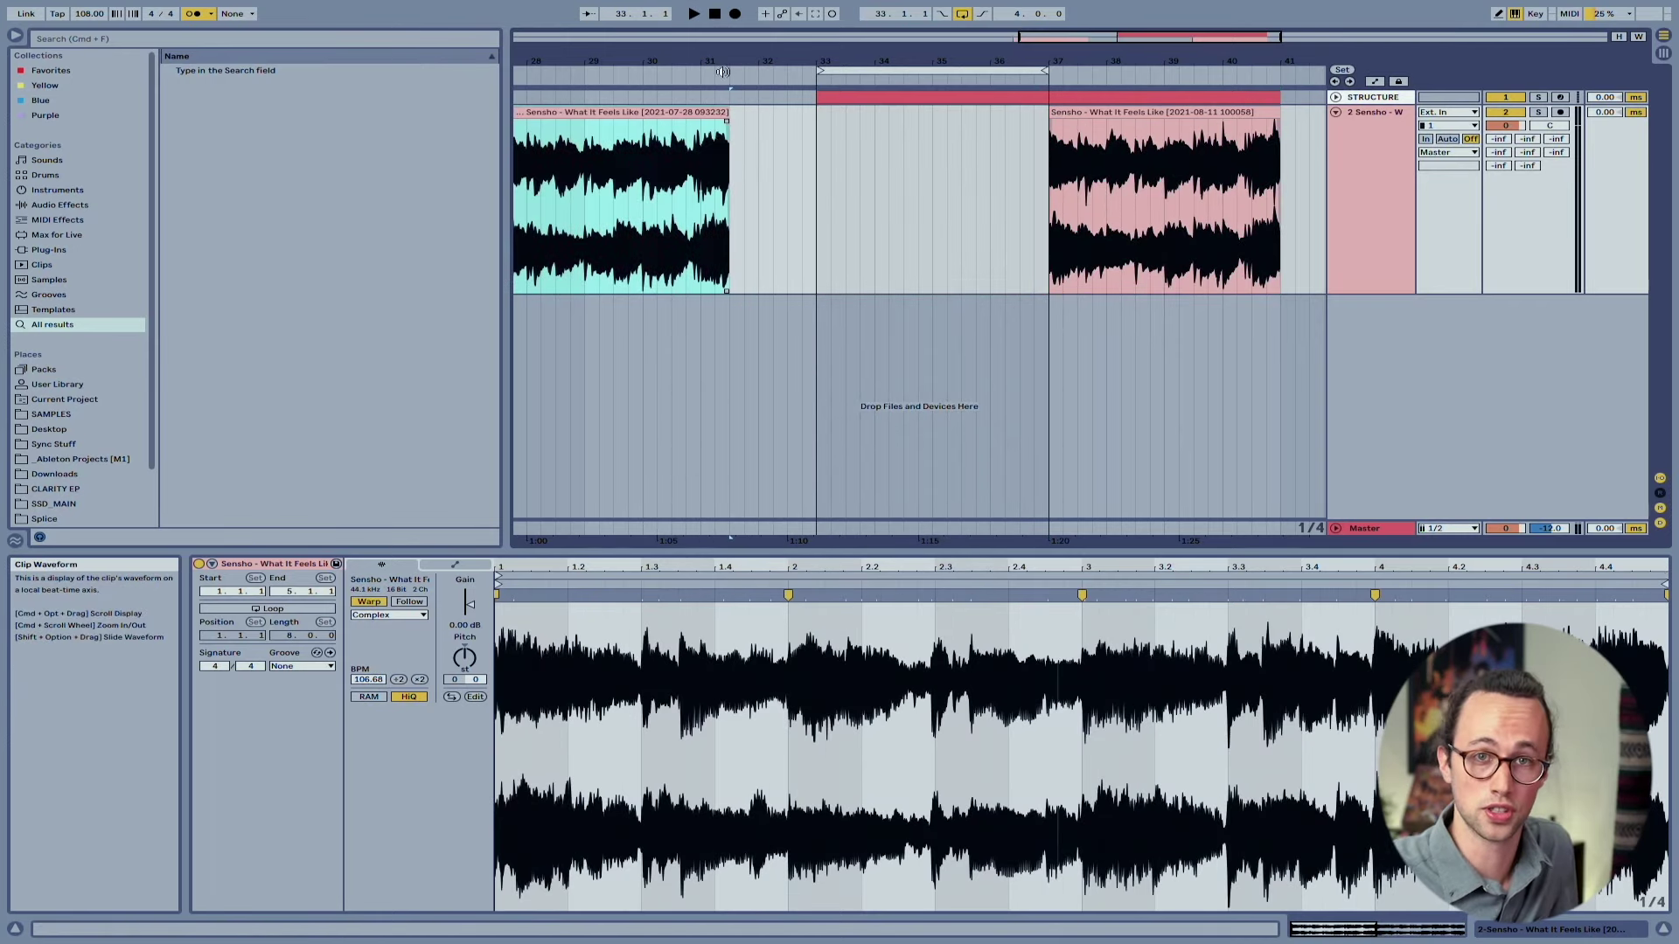
key(minus)
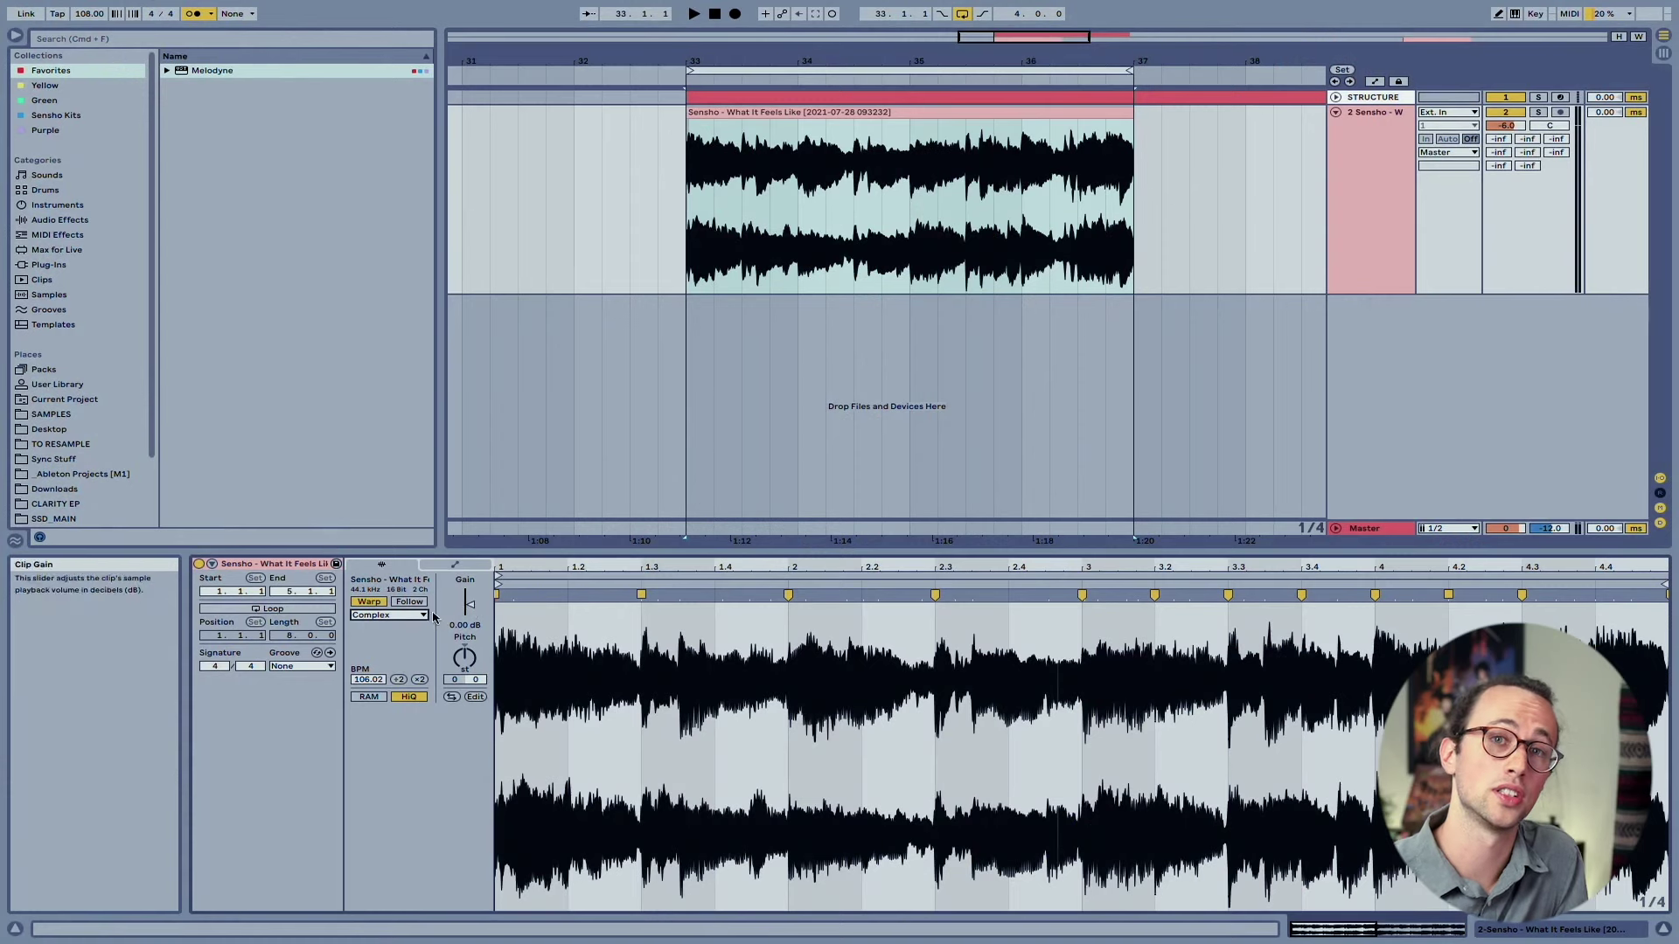
- Set the warp mode of the clip at bars 33 to 37 to Re-Pitch and play it from bar 33
click(424, 616)
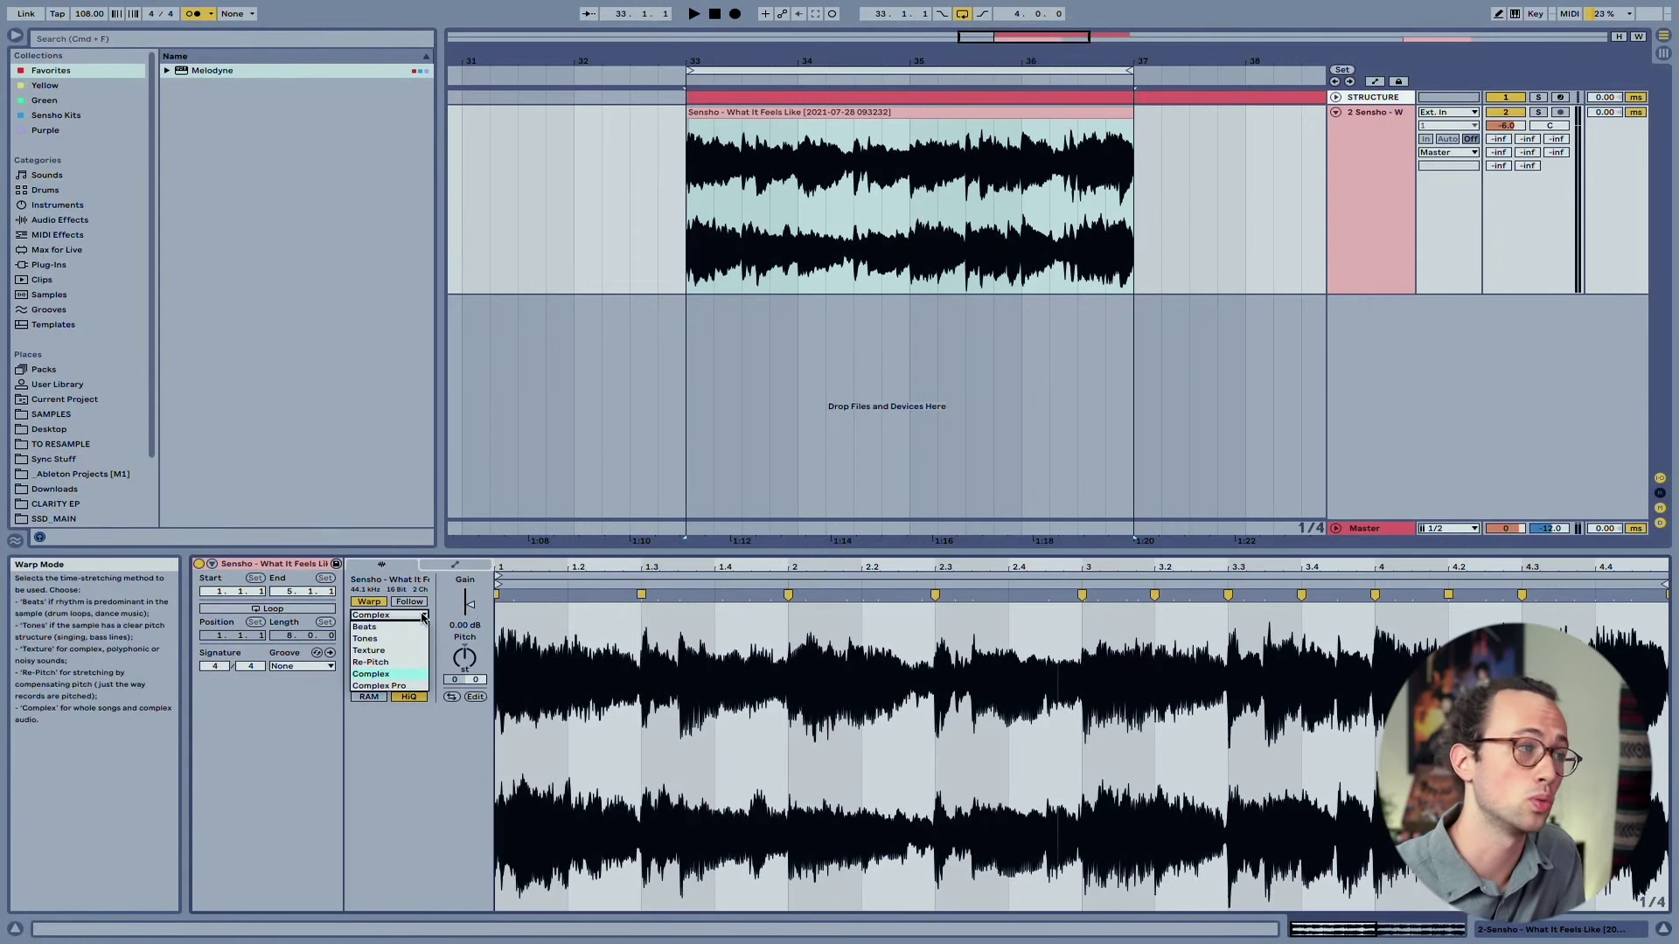
click(398, 662)
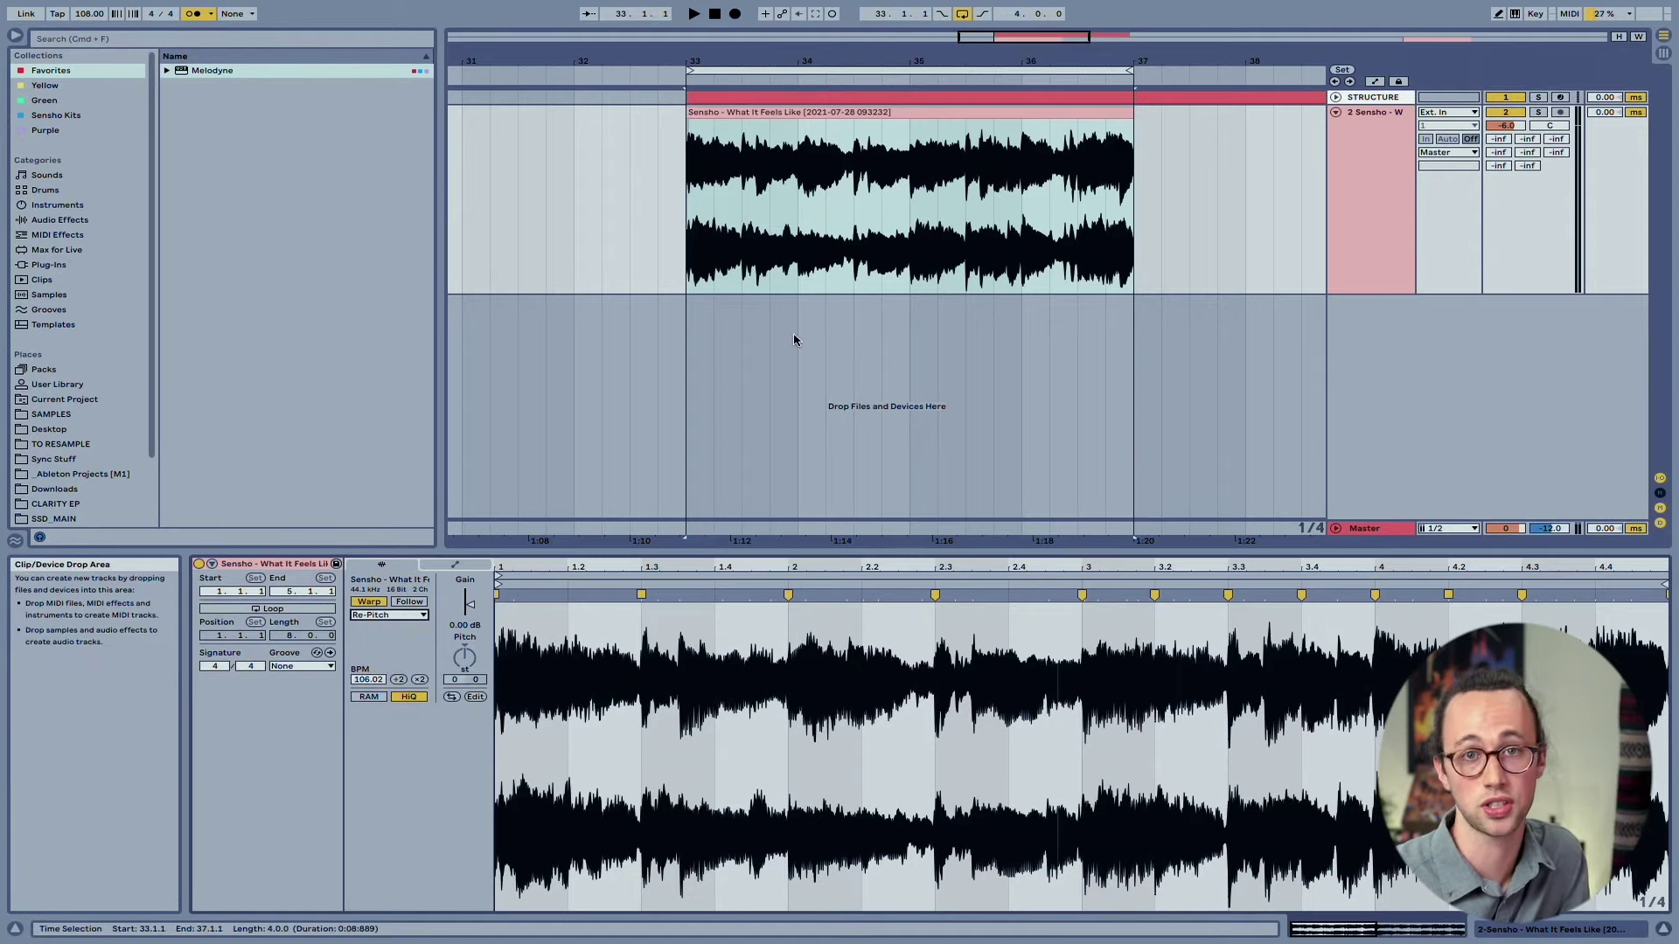
key(space)
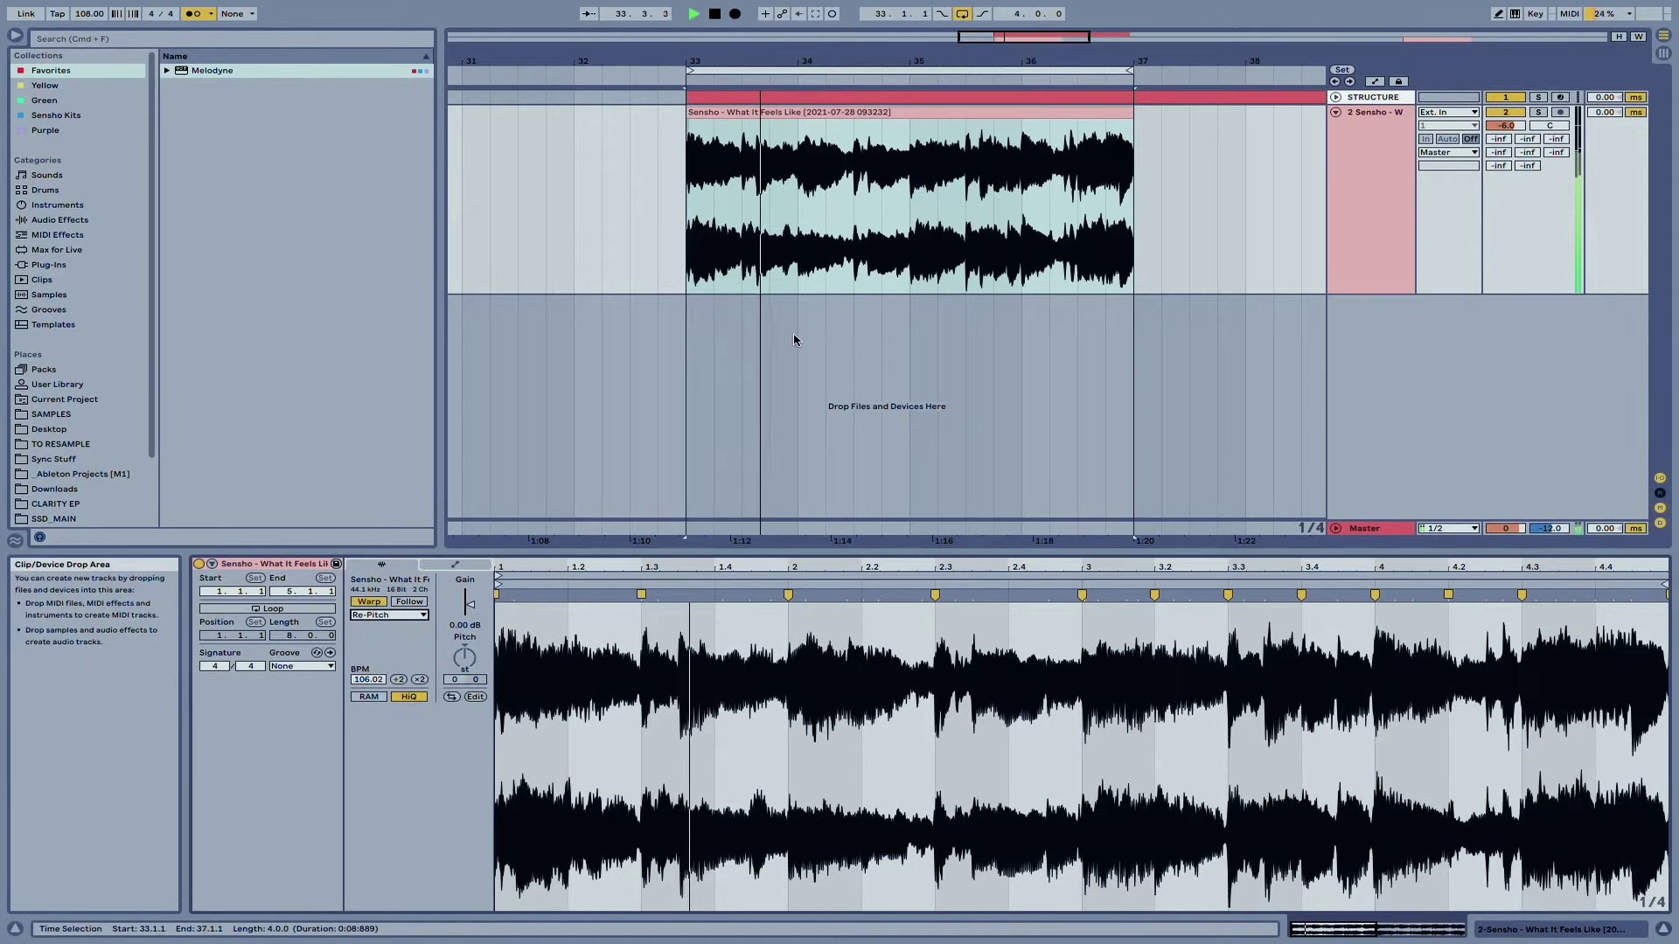